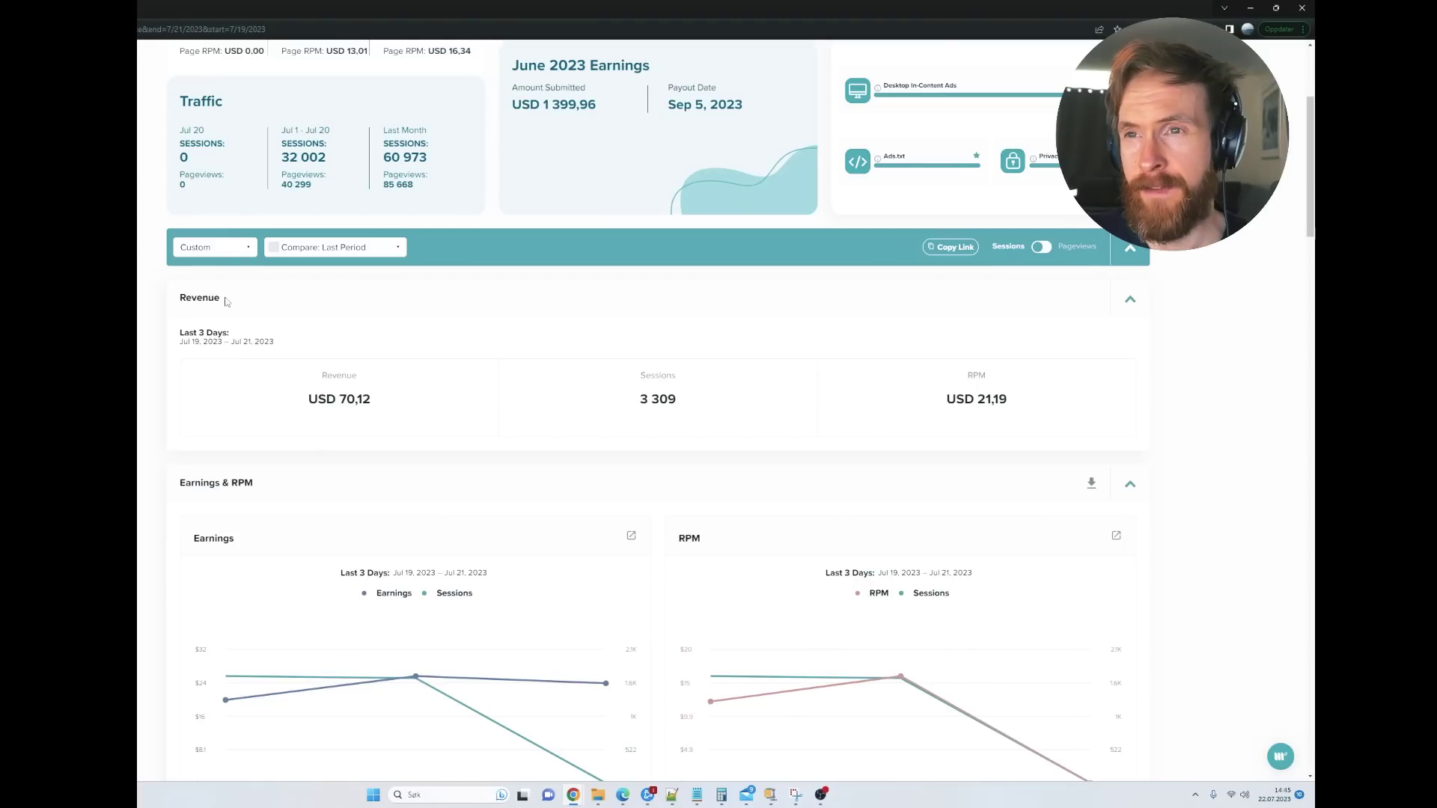
# Point out the Revenue heading and the USD 70,12 three-day revenue figure on the dashboard.
pyautogui.moveTo(227, 302); pyautogui.dragTo(175, 299)
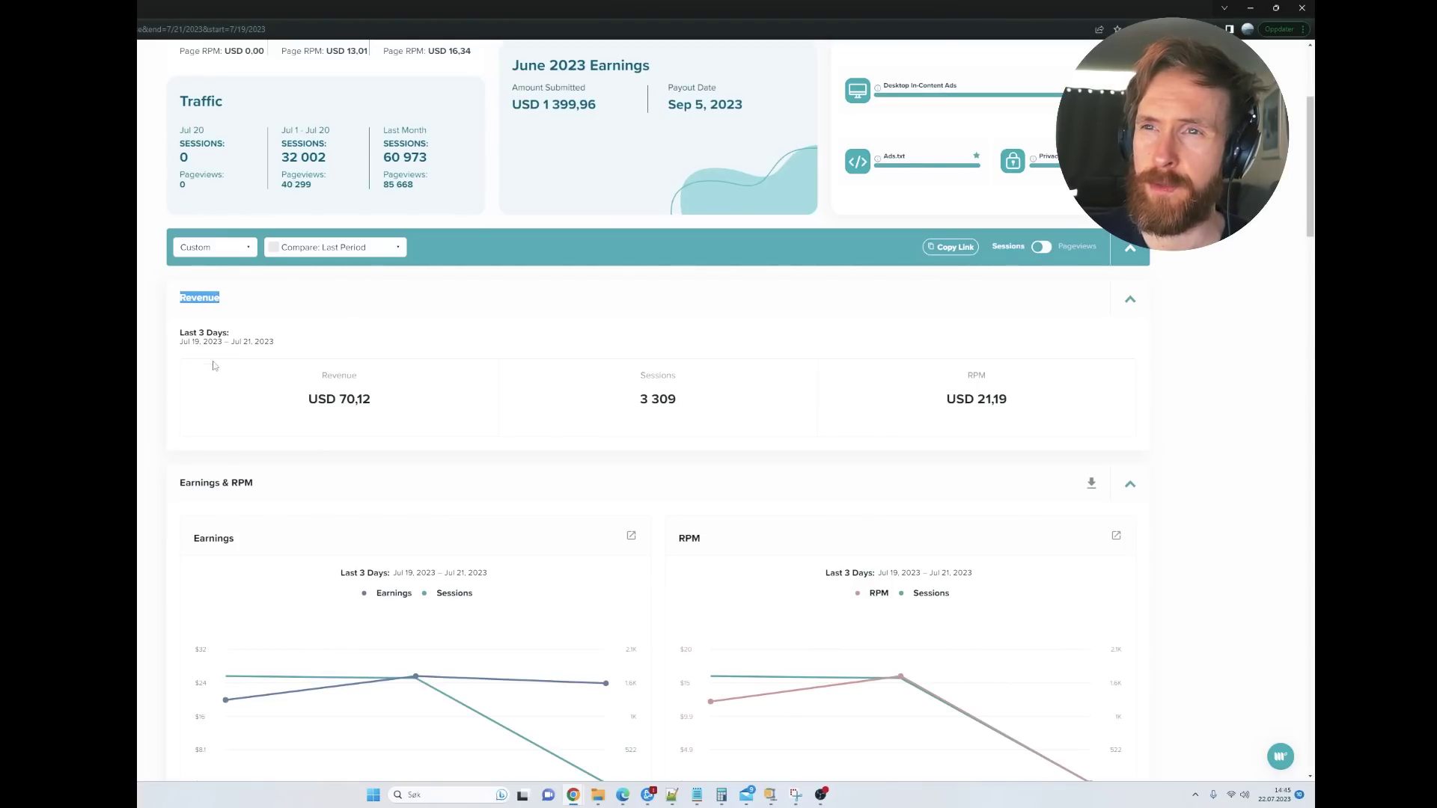
pyautogui.moveTo(302, 398); pyautogui.dragTo(434, 449)
pyautogui.click(414, 418)
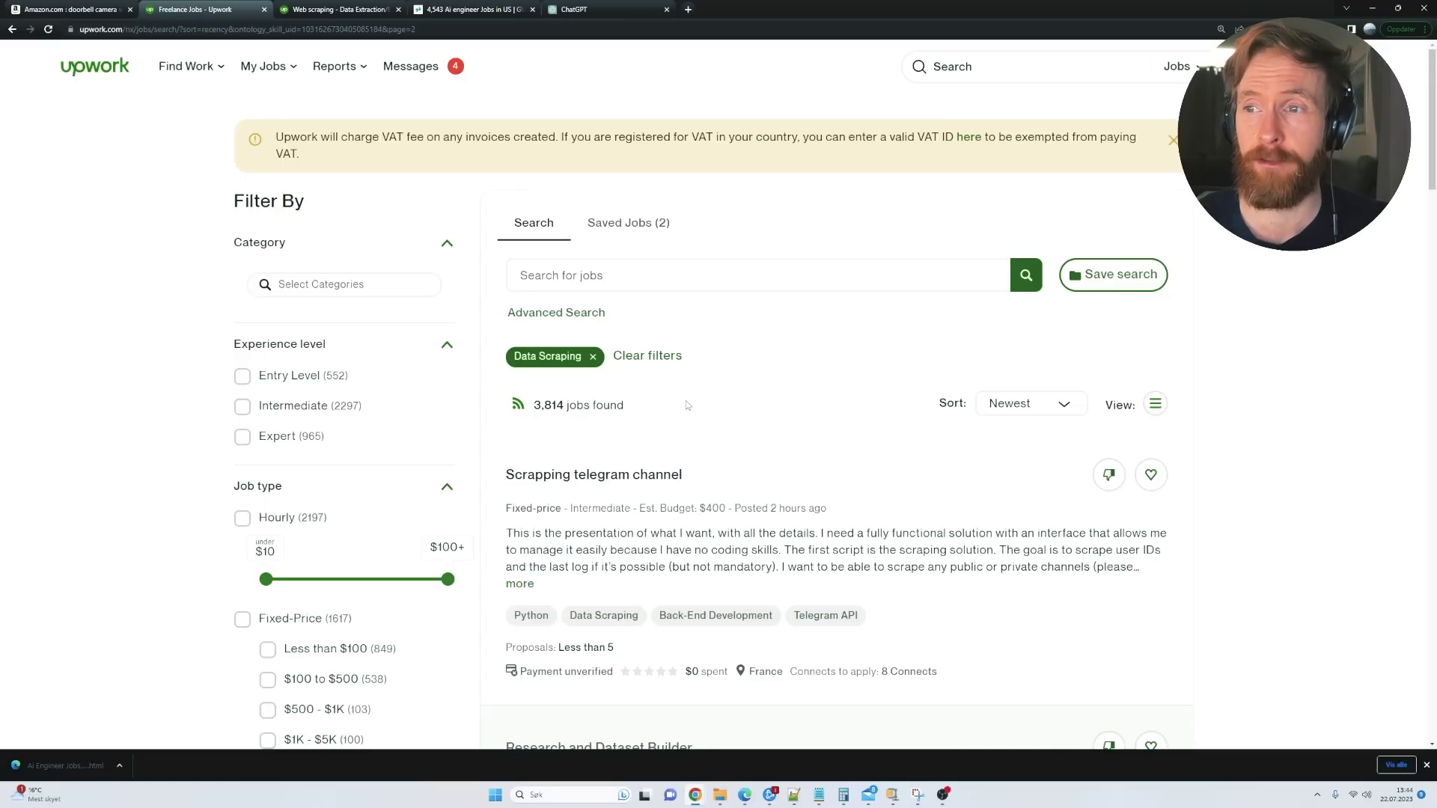
# Open the 'Web scraping - Data Extraction' job and highlight its title, extraction requirement and csv mention.
pyautogui.click(338, 9)
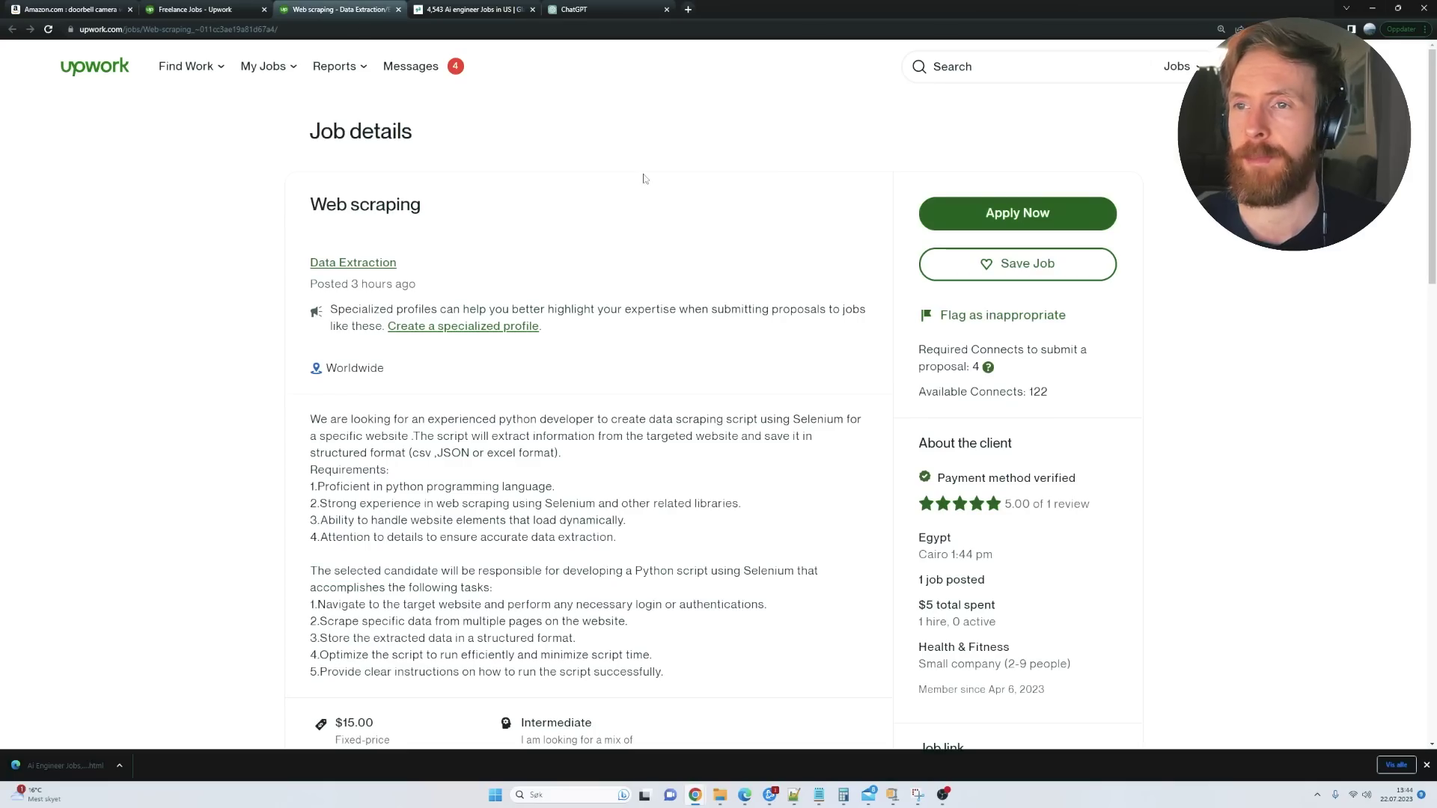
pyautogui.moveTo(424, 207); pyautogui.dragTo(271, 241)
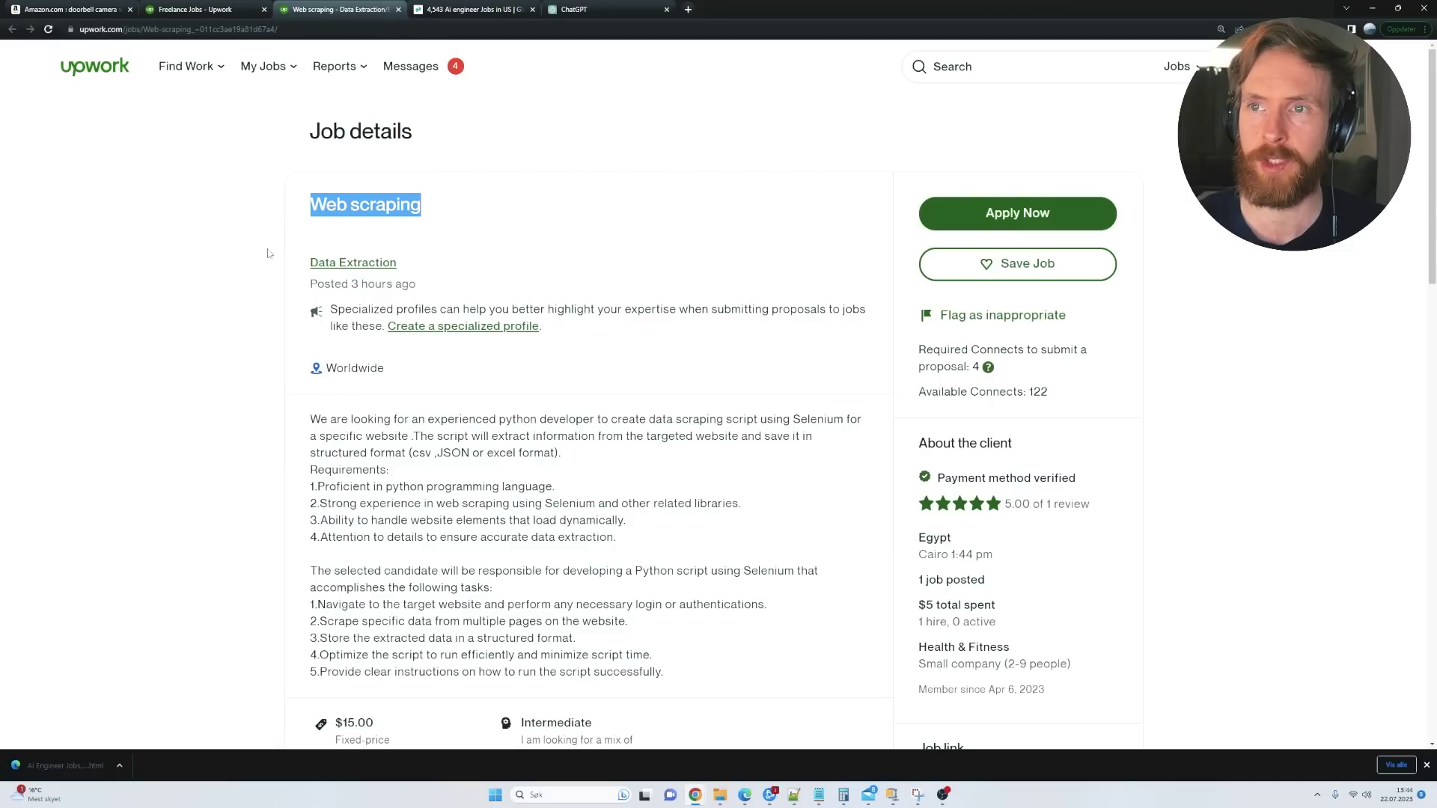
pyautogui.click(250, 266)
pyautogui.moveTo(496, 438); pyautogui.dragTo(741, 436)
pyautogui.doubleClick(421, 452)
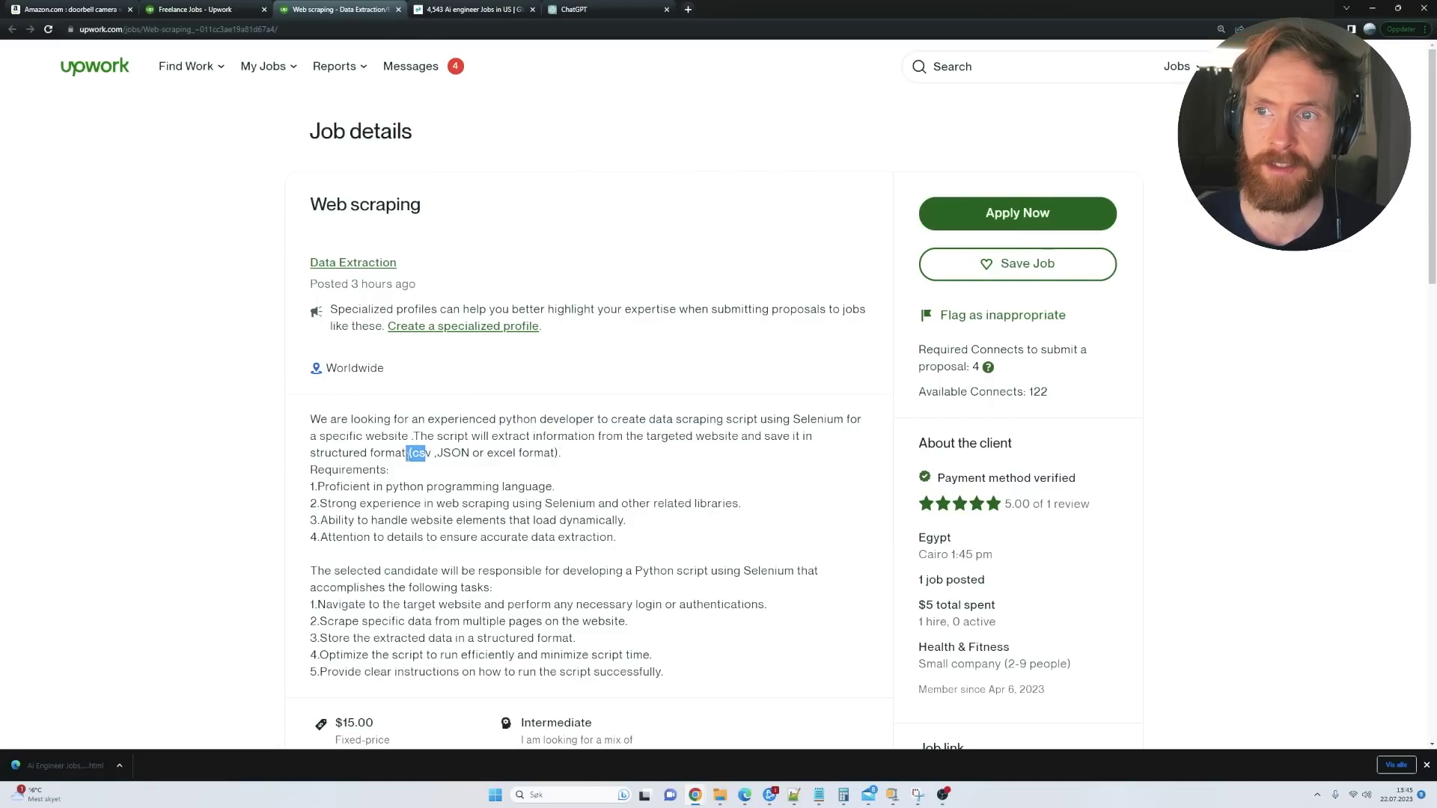
pyautogui.click(232, 441)
# Highlight the job's $15.00 fixed price and One-time project type.
pyautogui.scroll(-1, 285, 458)
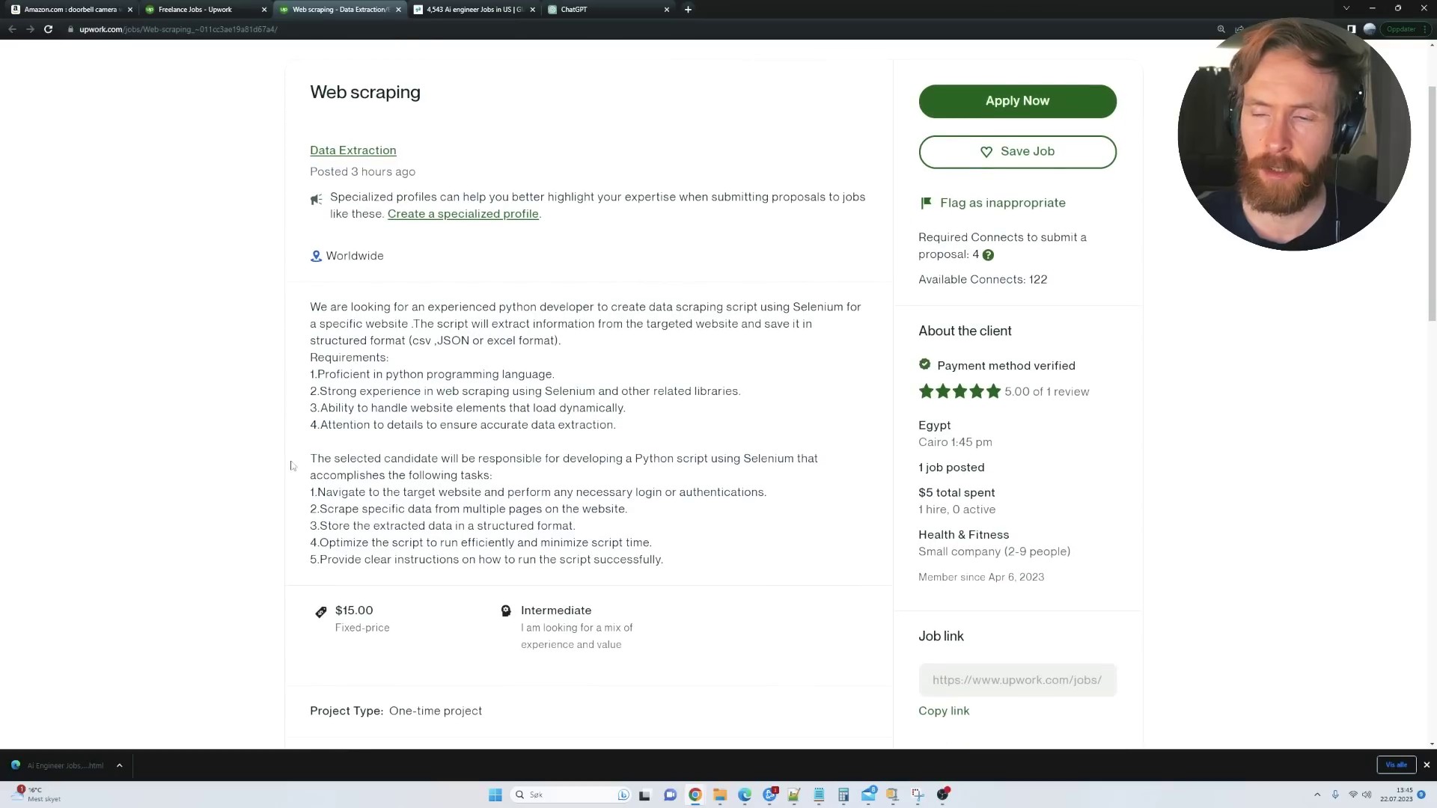
pyautogui.moveTo(382, 615); pyautogui.dragTo(330, 615)
pyautogui.click(212, 582)
pyautogui.moveTo(487, 713); pyautogui.dragTo(389, 711)
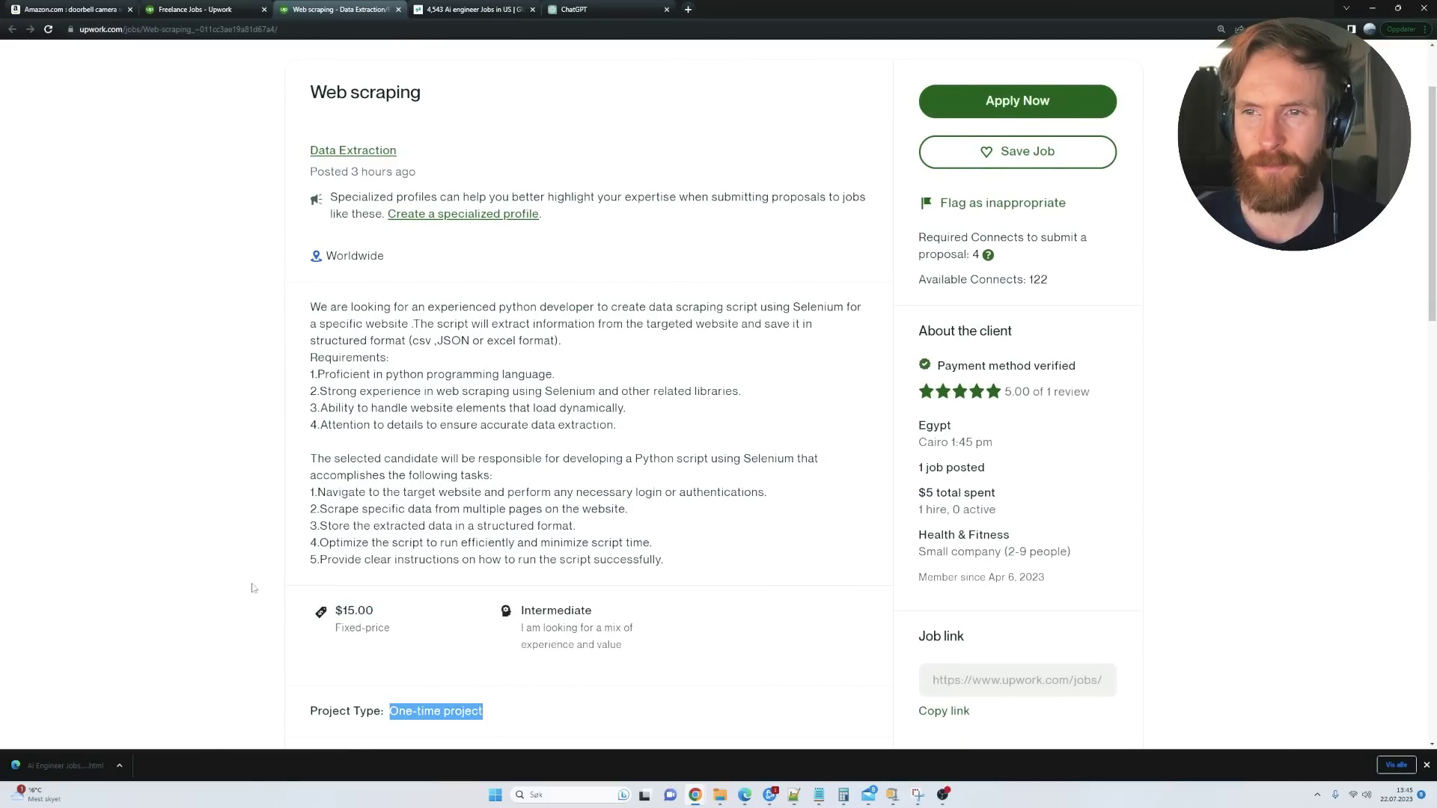
pyautogui.click(263, 599)
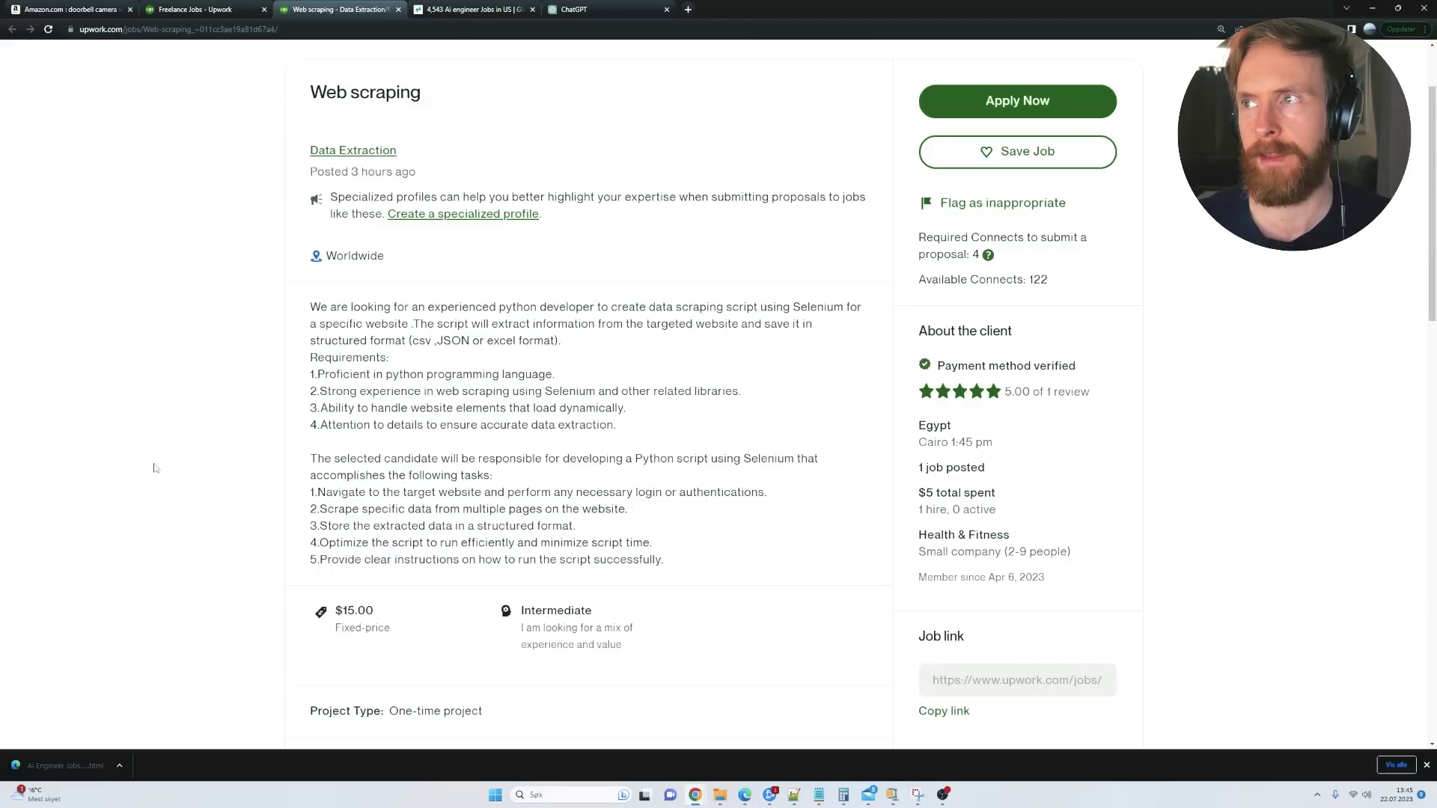
pyautogui.click(597, 8)
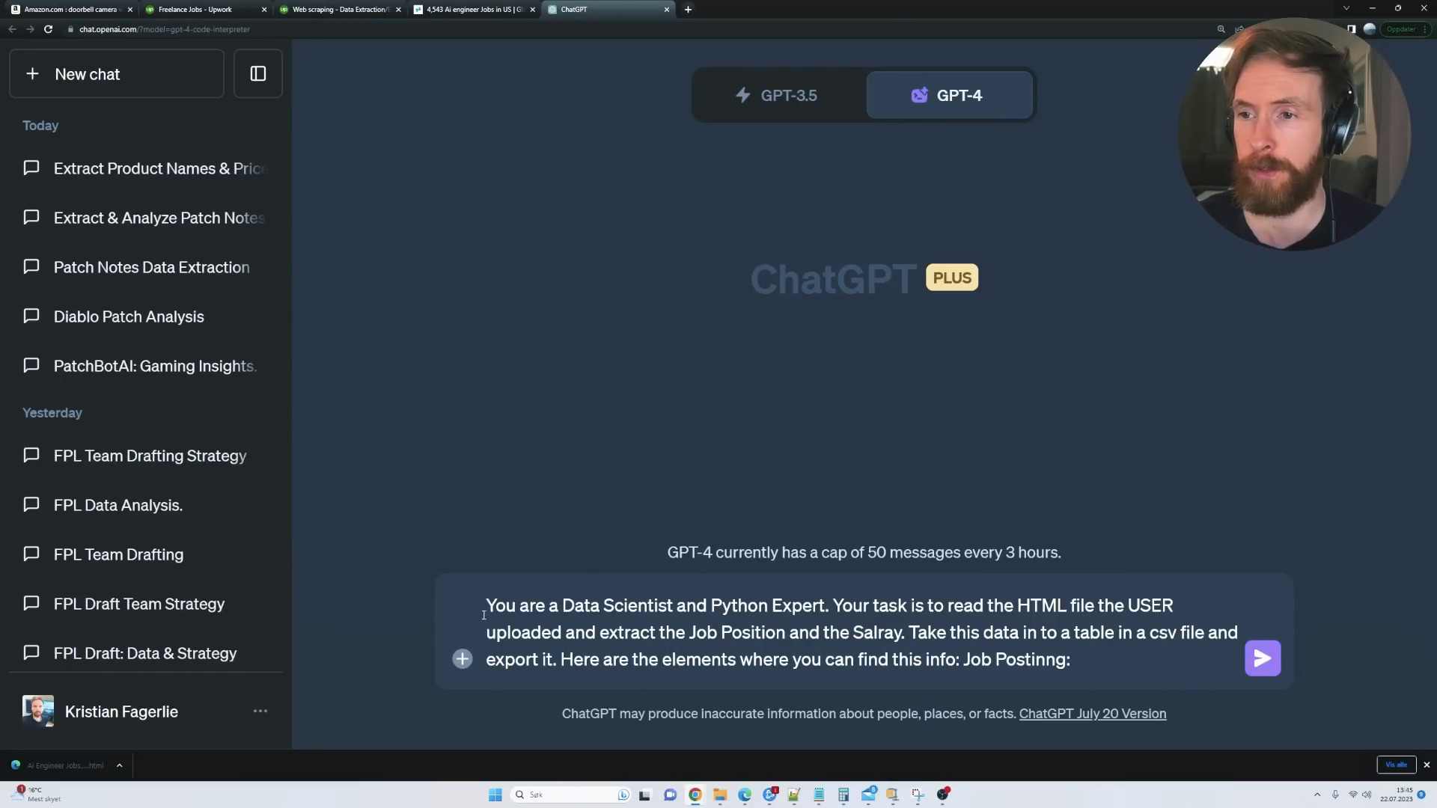
# Highlight the opening of the drafted Data Scientist / Python Expert extraction prompt.
pyautogui.moveTo(486, 606); pyautogui.dragTo(573, 633)
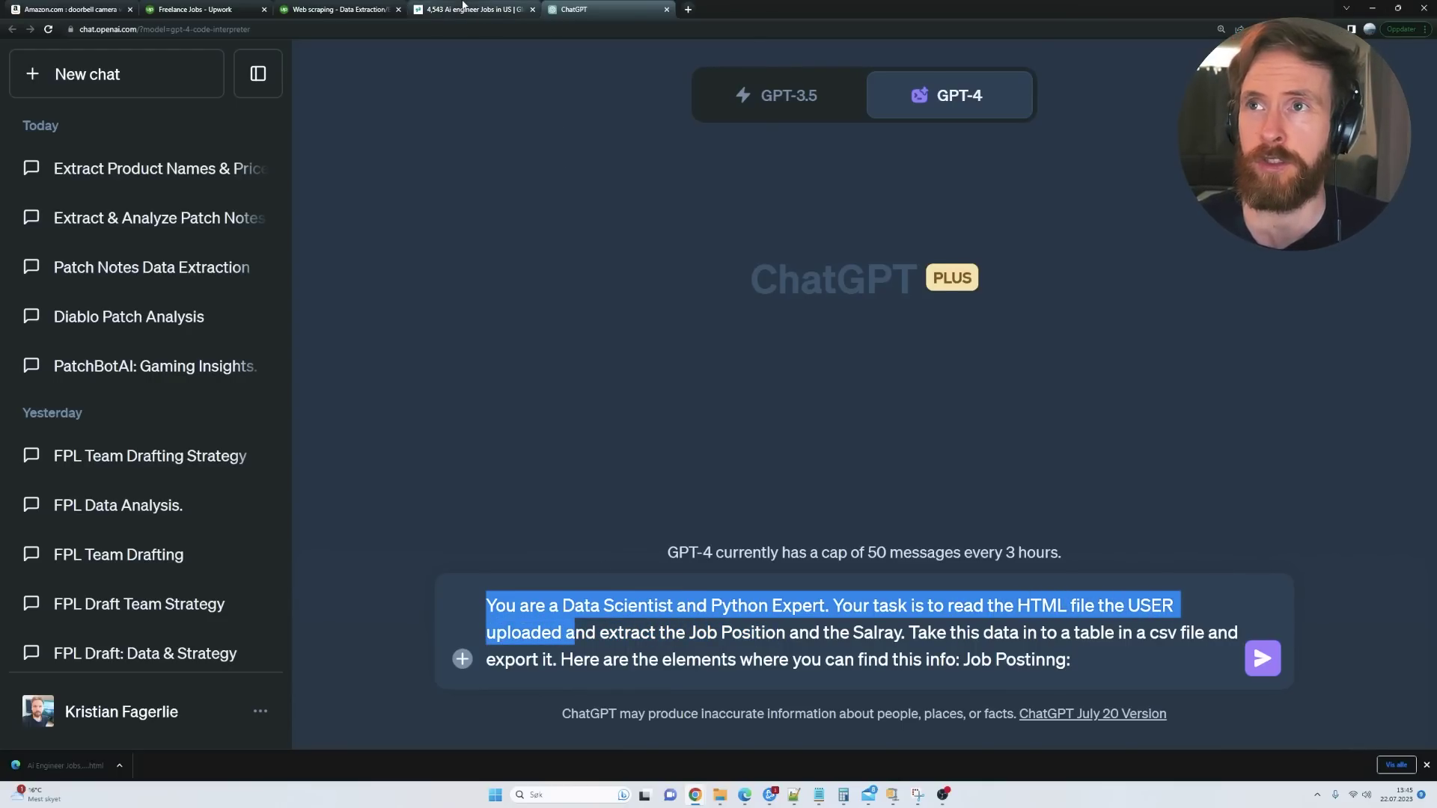
pyautogui.click(464, 8)
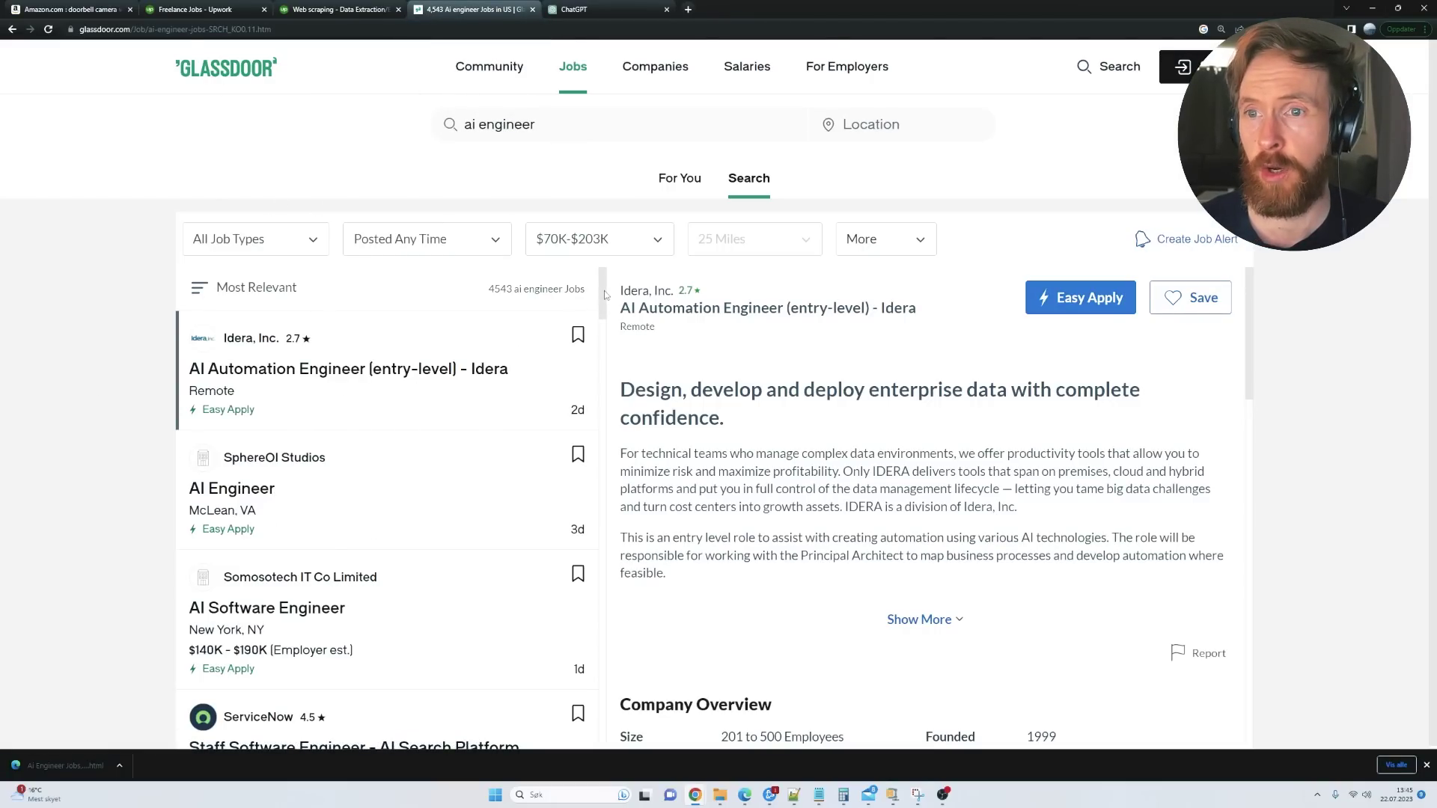
# Save the Glassdoor ai engineer results page as HTML via 'Lagre som...' and Lagre.
pyautogui.scroll(-3, 299, 450)
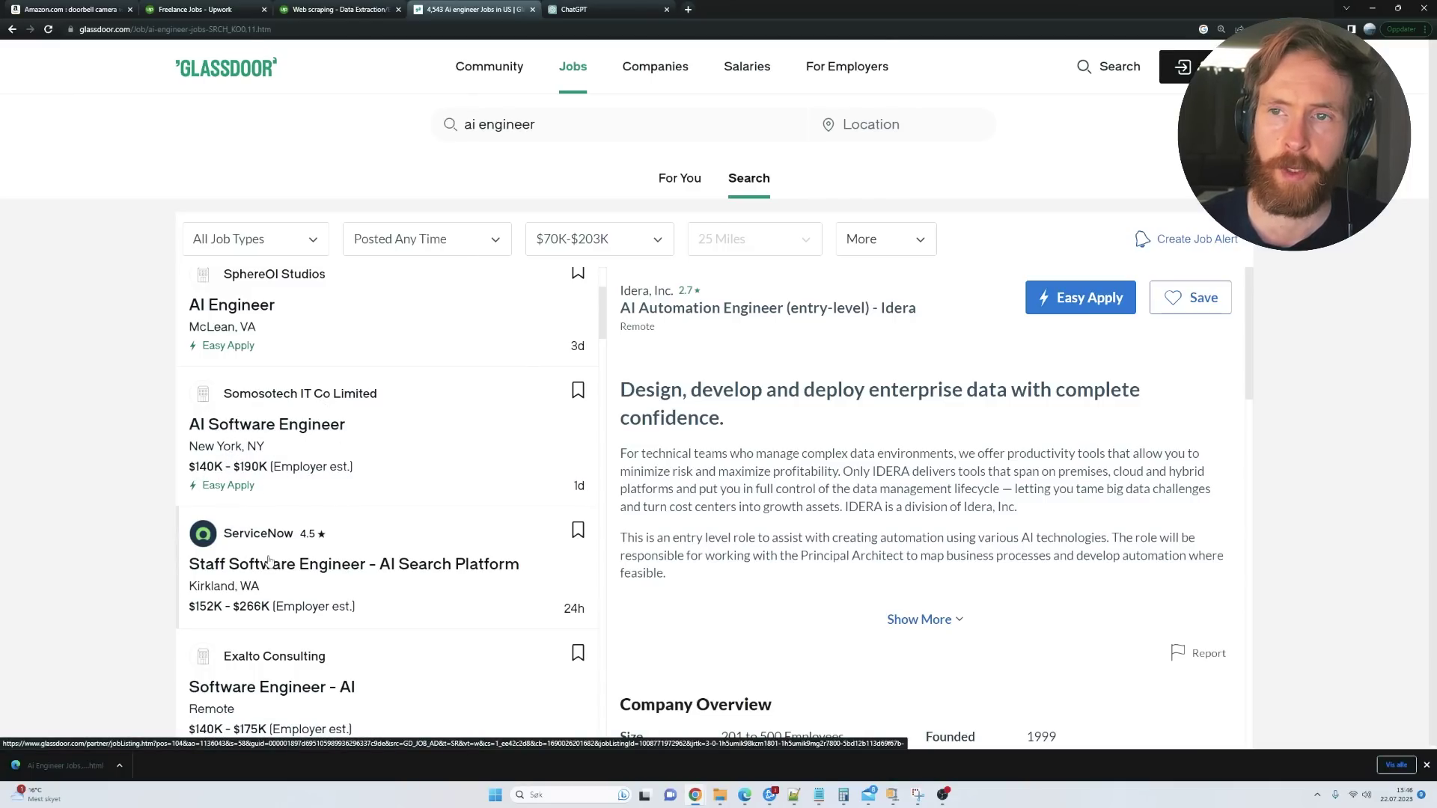
pyautogui.rightClick(117, 396)
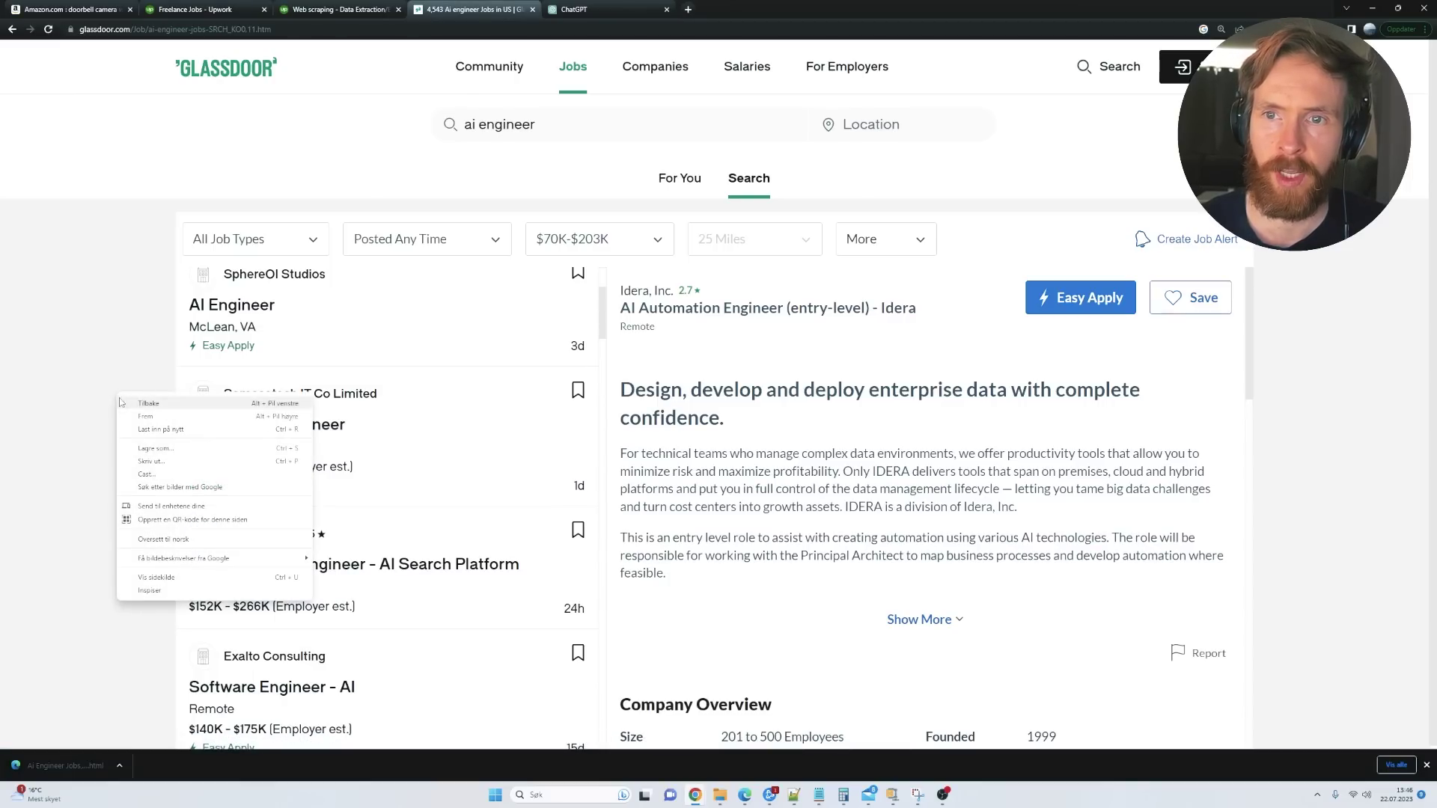
pyautogui.click(174, 452)
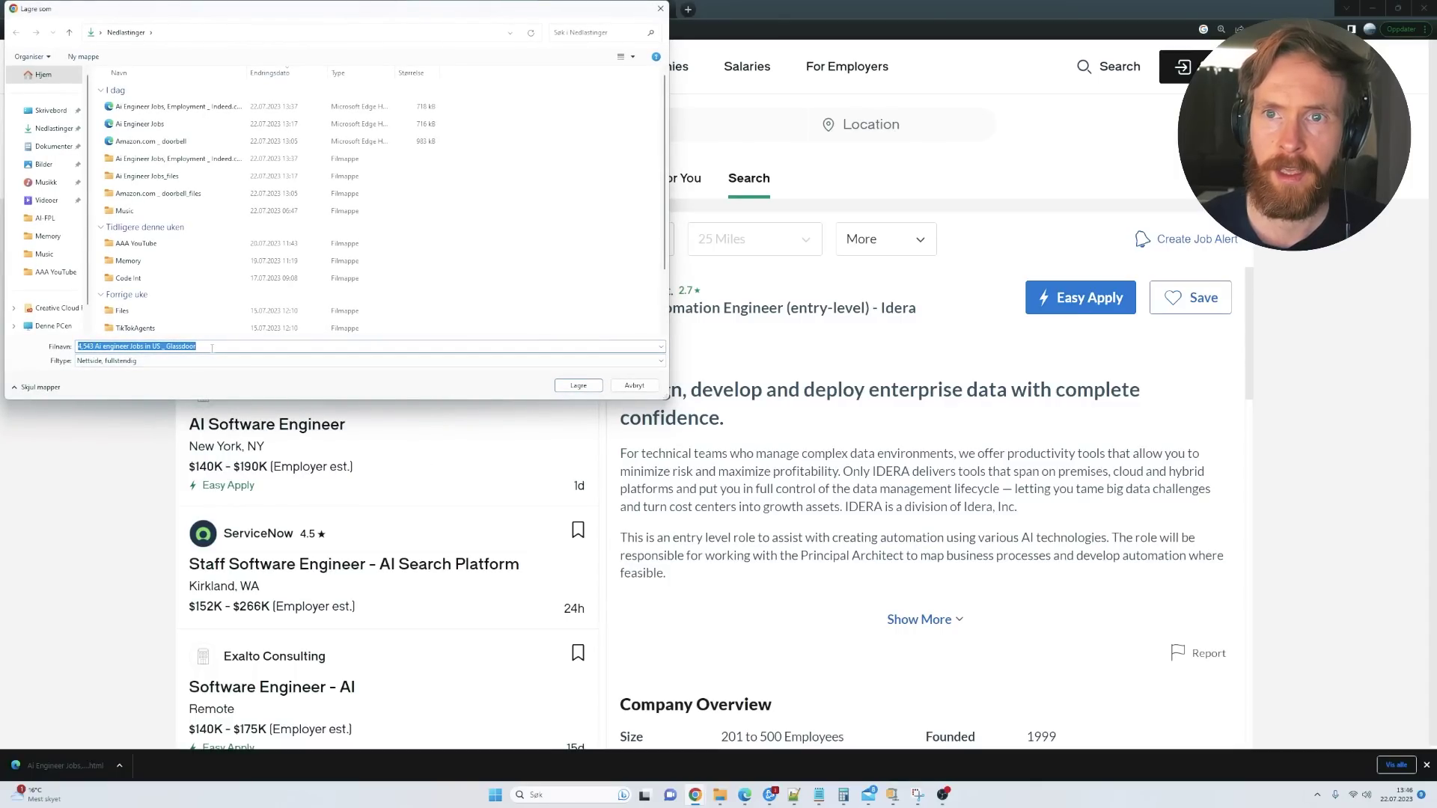
pyautogui.click(579, 385)
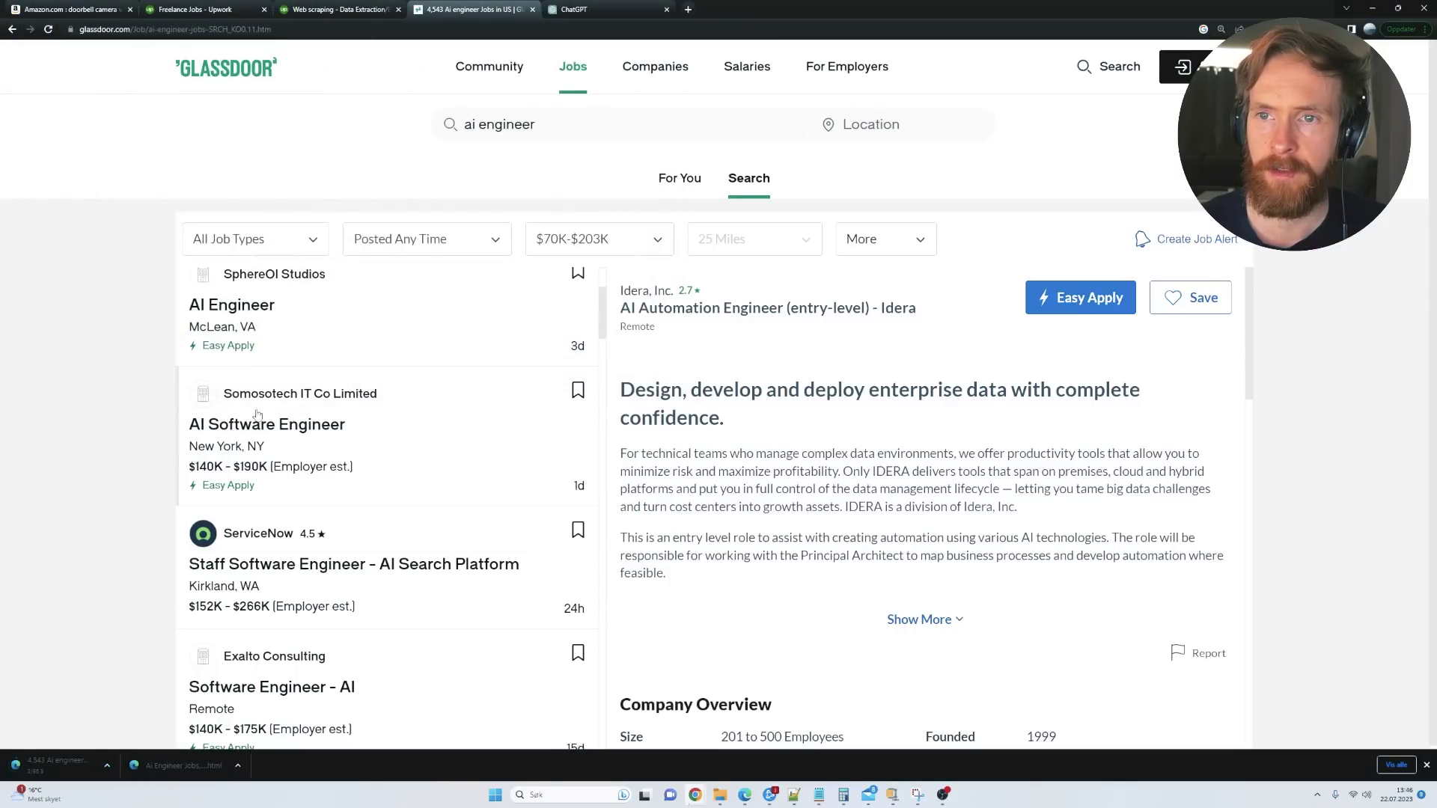
pyautogui.click(591, 9)
pyautogui.click(536, 432)
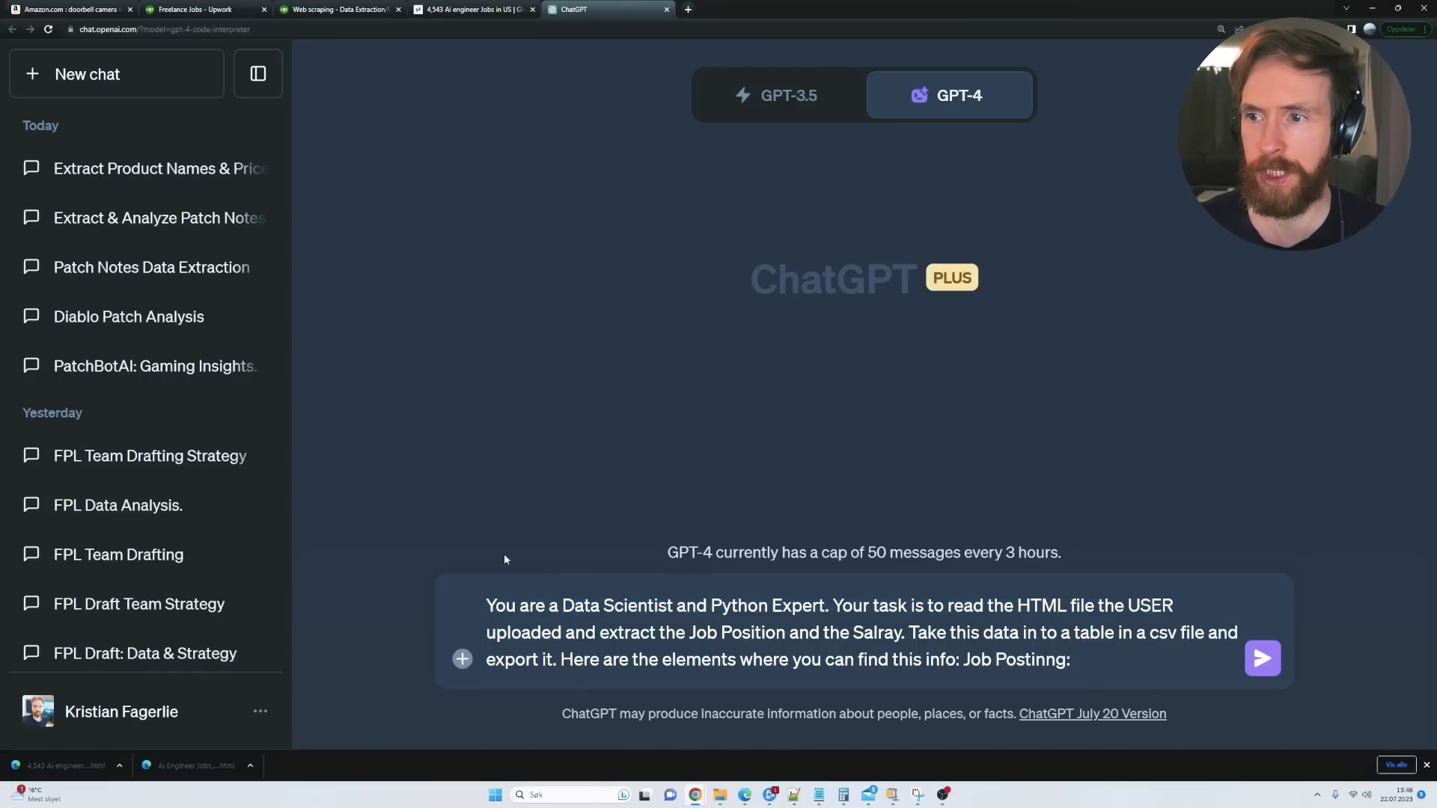
# Attach the saved Glassdoor HTML file to the ChatGPT prompt.
pyautogui.click(463, 659)
pyautogui.click(170, 109)
pyautogui.click(569, 386)
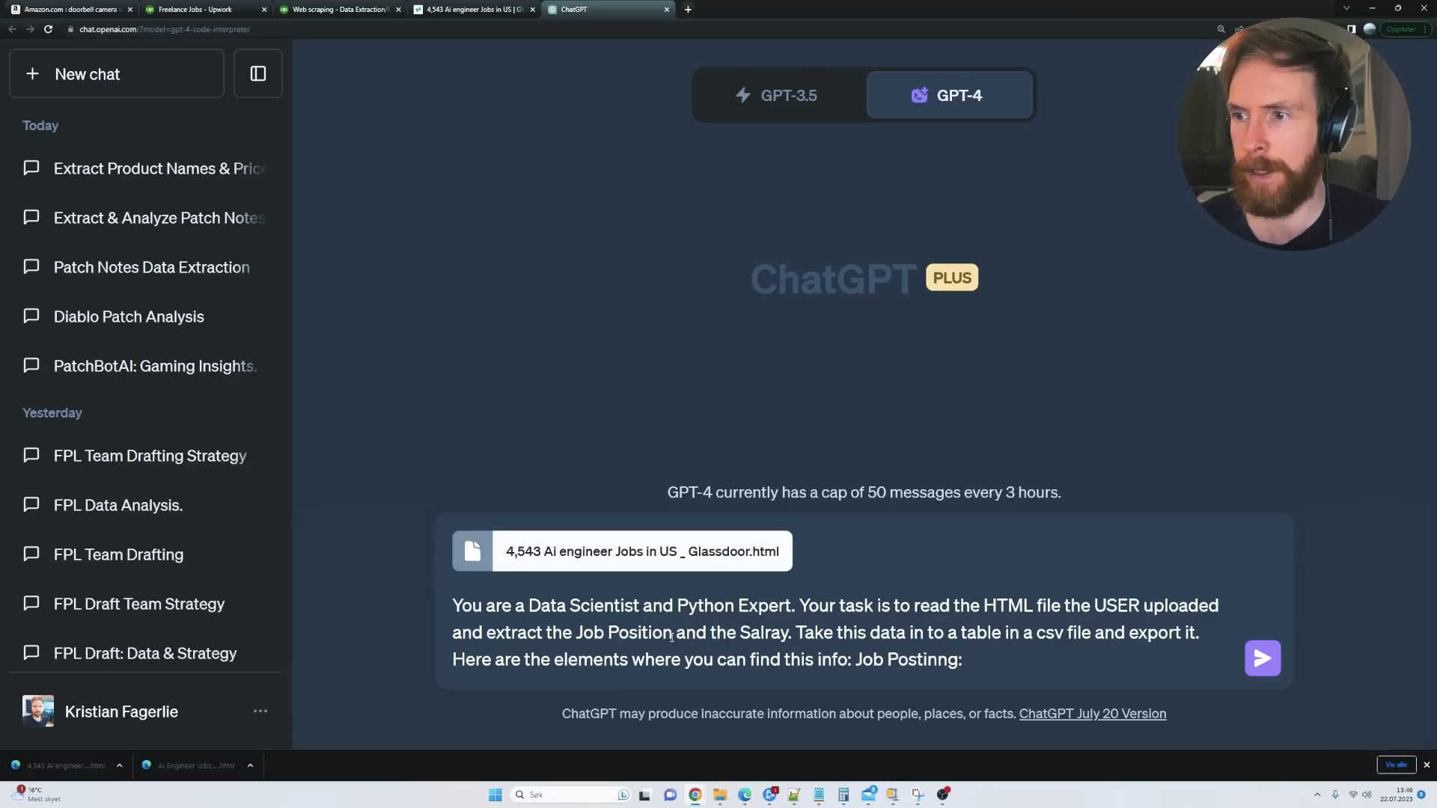
# Add ', Company' after Job Position and correct the typos Salray and Postinng.
pyautogui.click(681, 632)
pyautogui.write(', Company')
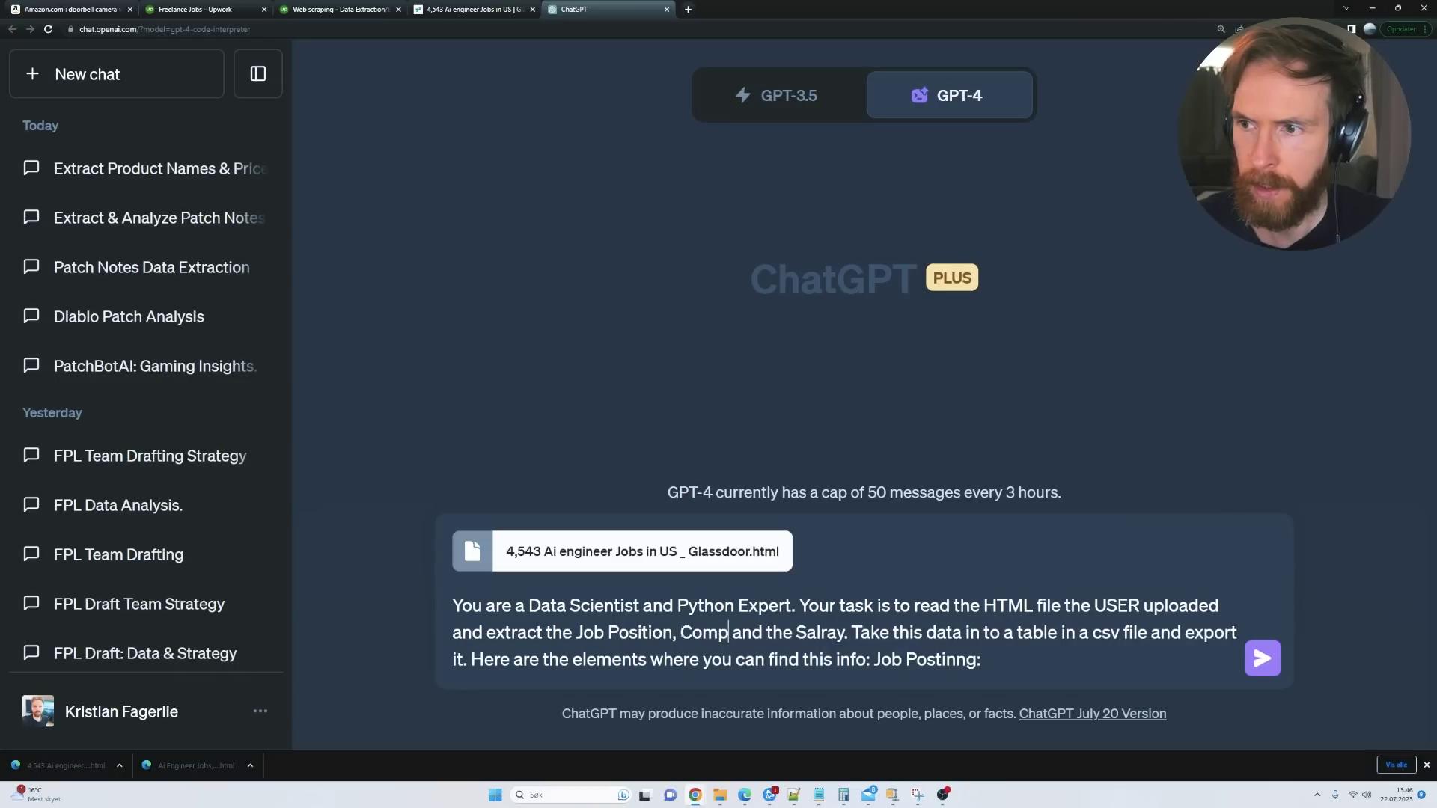
pyautogui.click(864, 632)
pyautogui.press('BackSpace')
pyautogui.press('BackSpace')
pyautogui.write('ar')
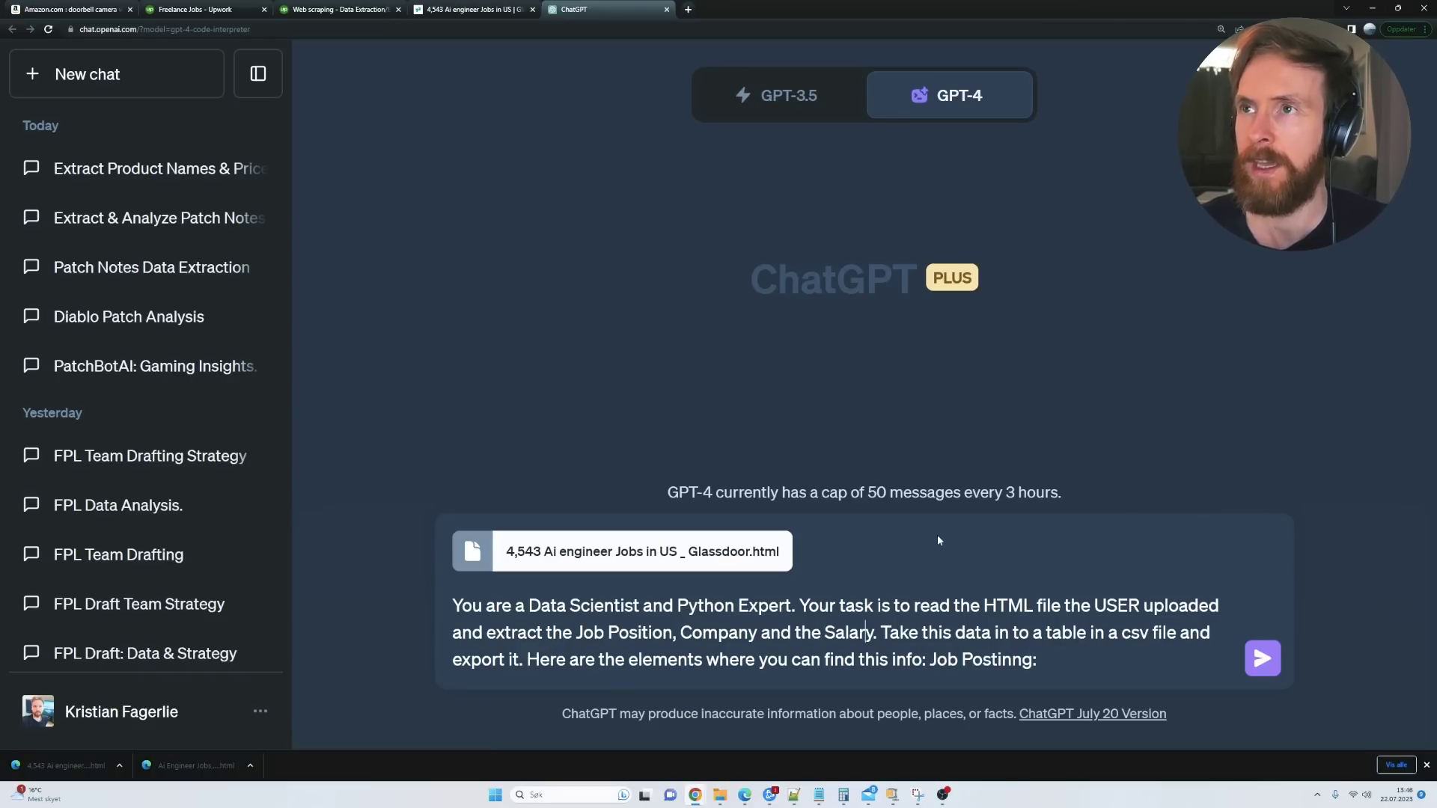
pyautogui.click(1011, 662)
pyautogui.press('BackSpace')
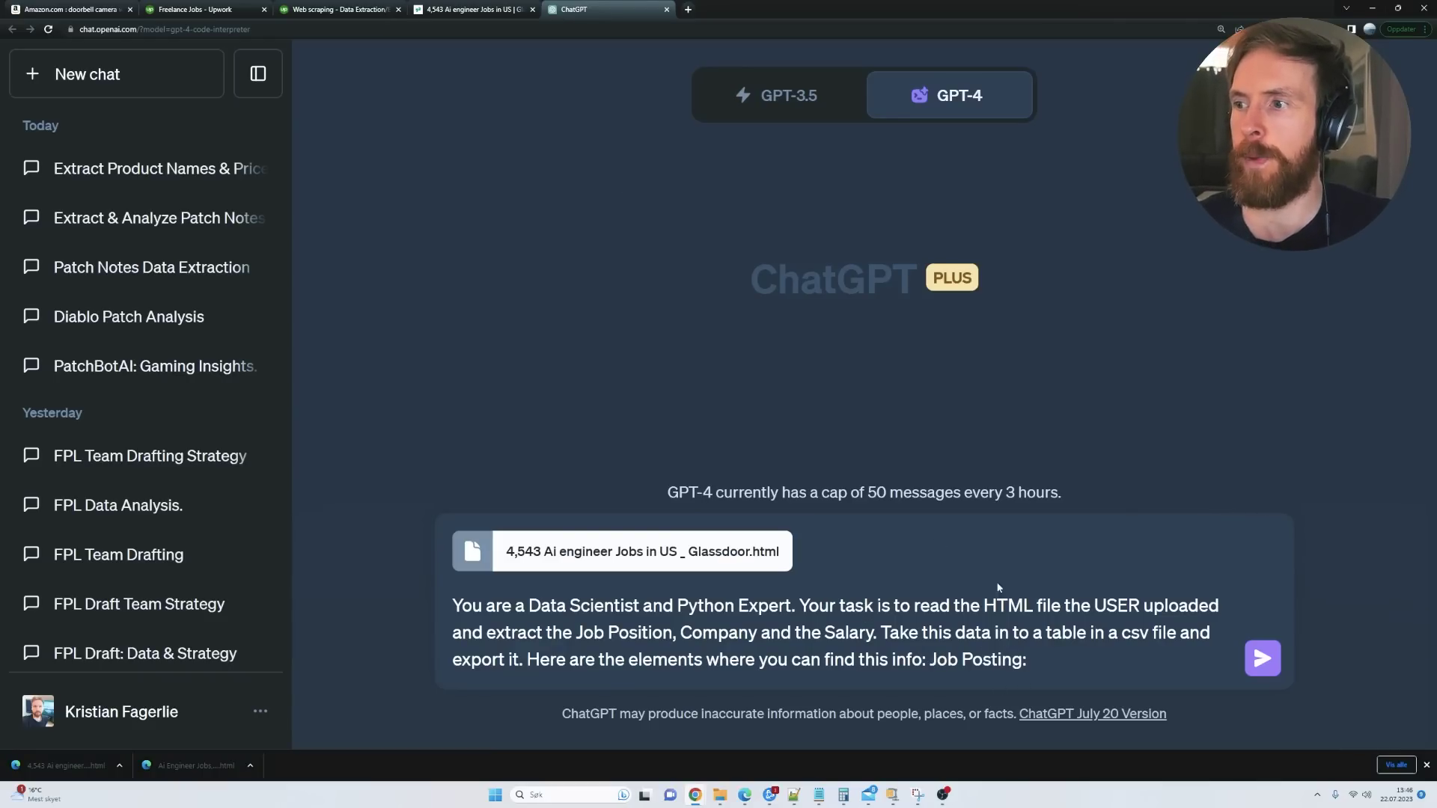
pyautogui.click(464, 9)
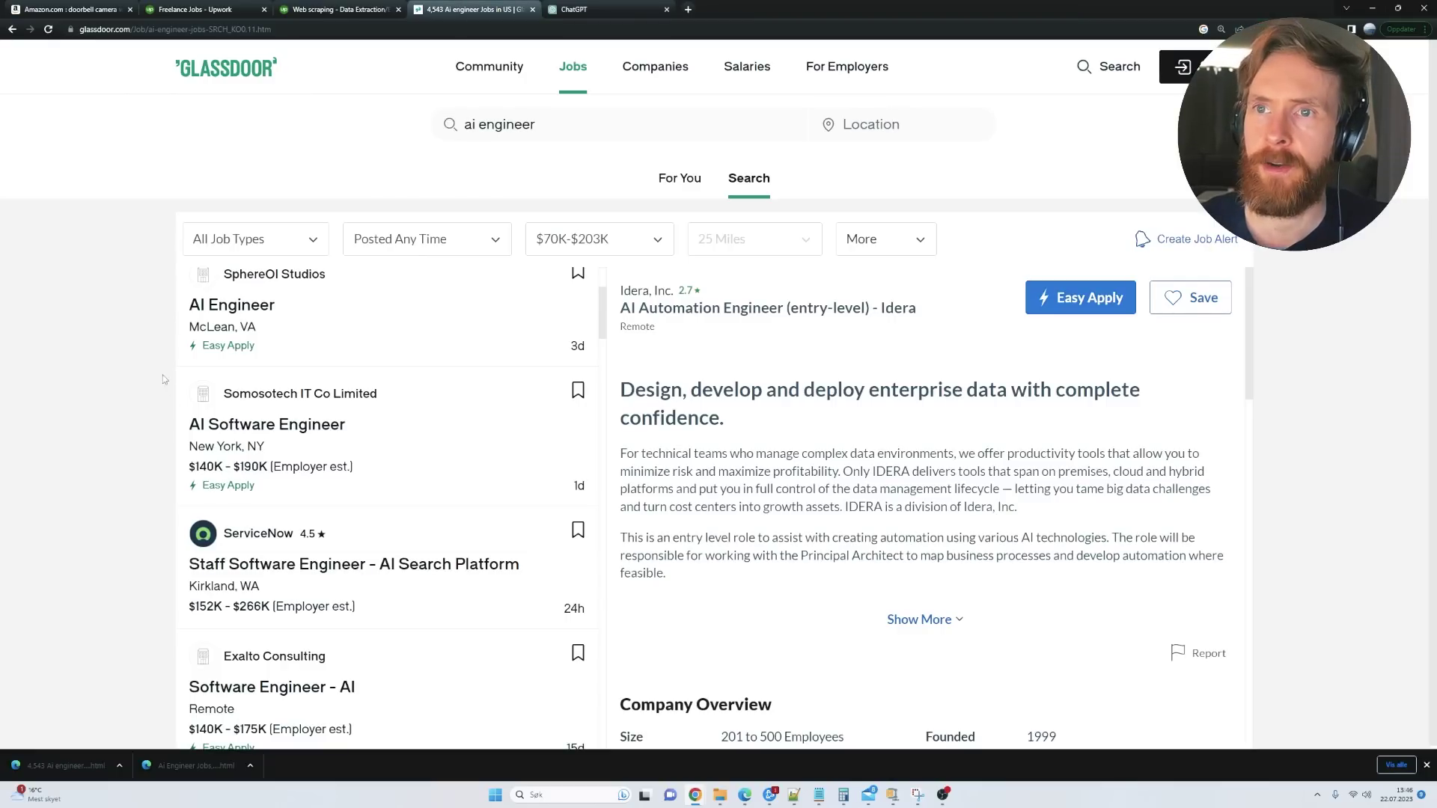
# Inspect the AI Software Engineer listing and copy its 'job-title mt-xsm' div element.
pyautogui.rightClick(235, 308)
pyautogui.click(90, 397)
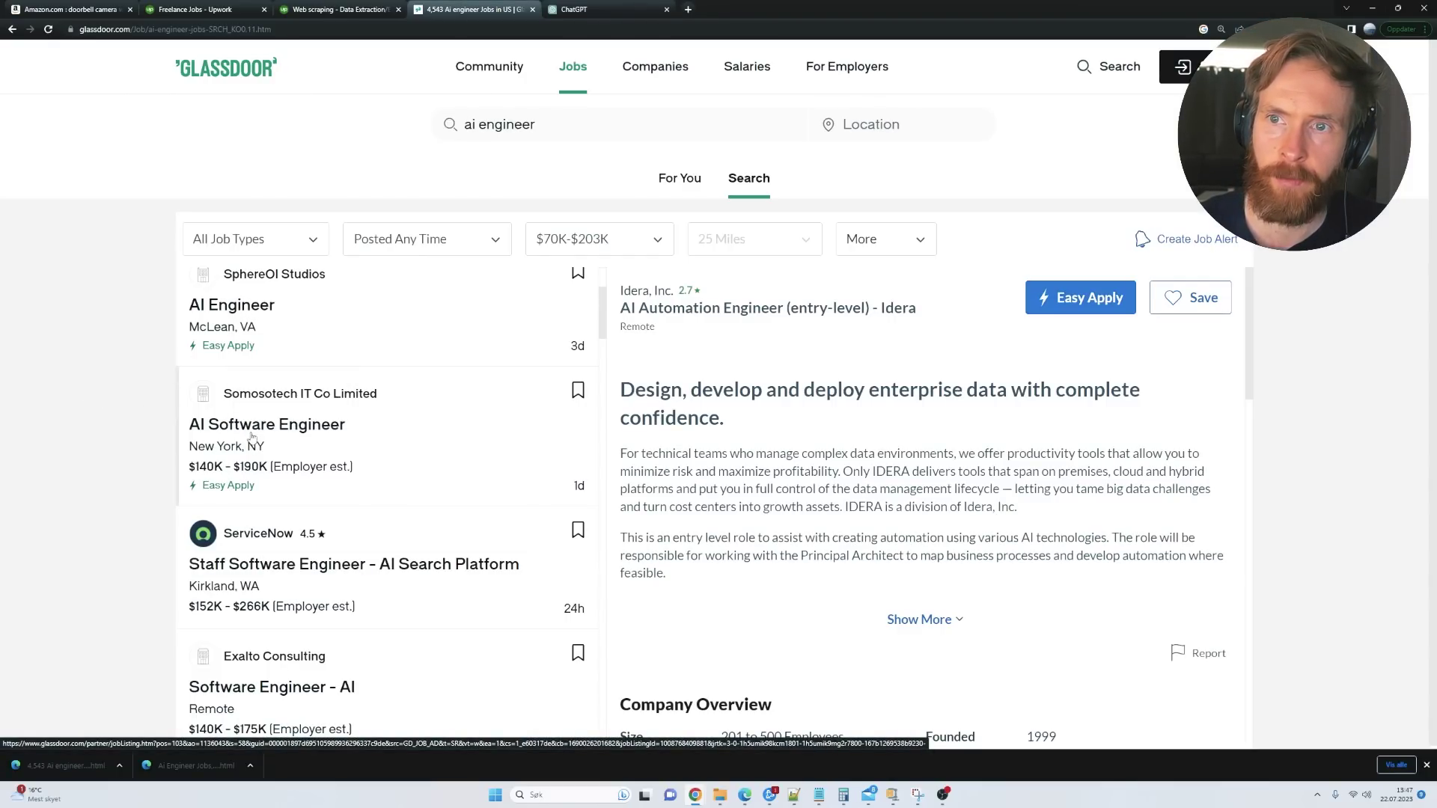
pyautogui.rightClick(249, 430)
pyautogui.click(292, 537)
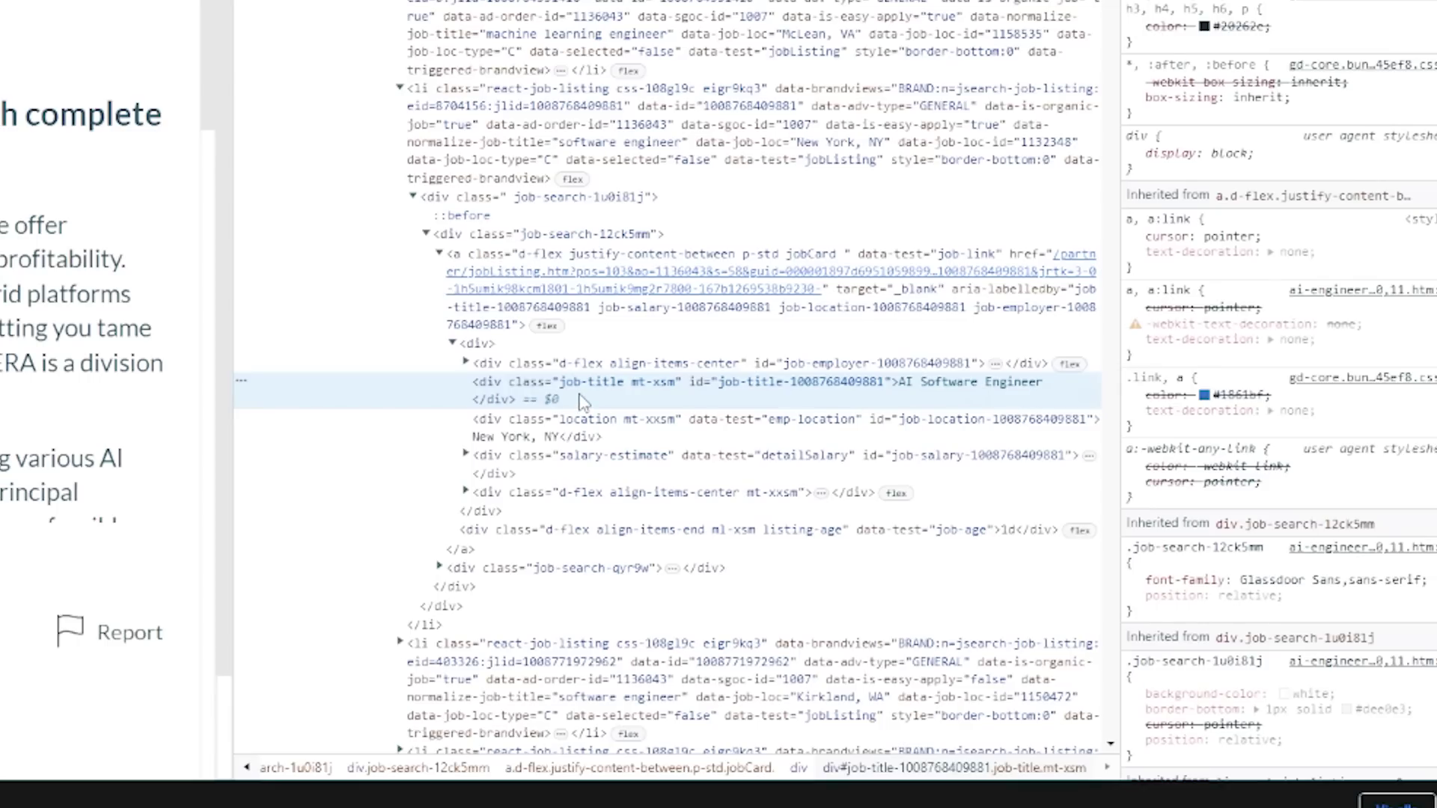
pyautogui.rightClick(580, 397)
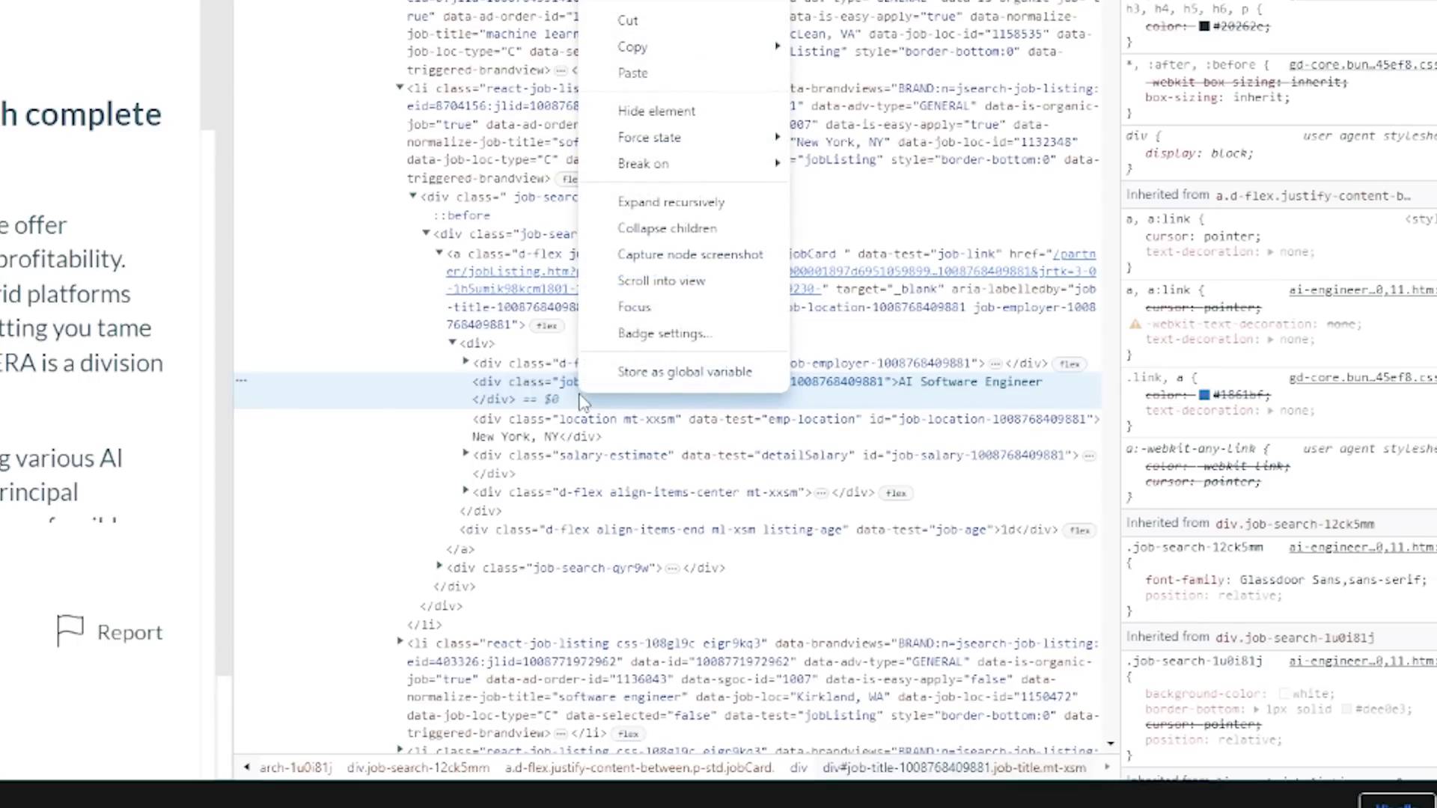
pyautogui.moveTo(680, 48)
pyautogui.click(861, 60)
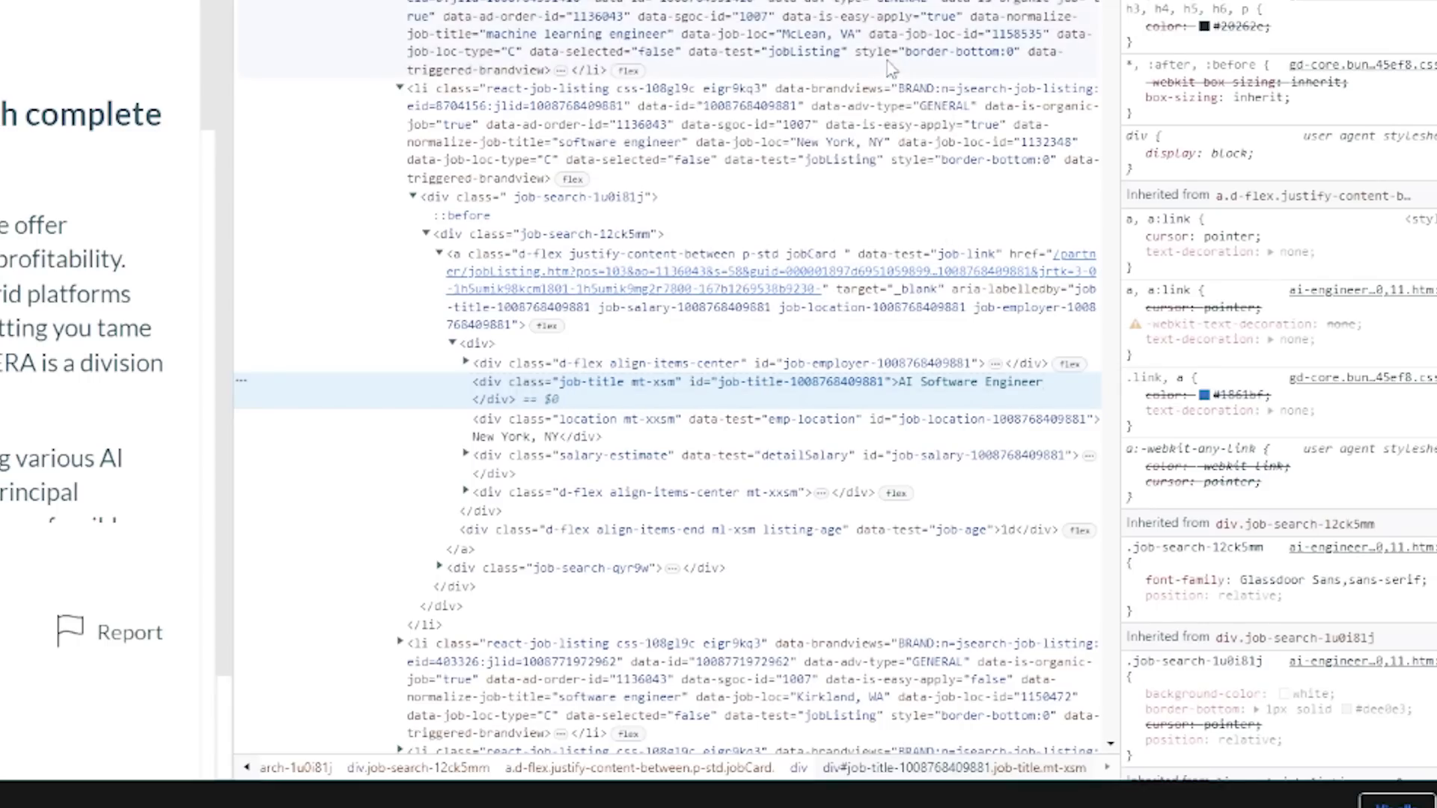
pyautogui.click(584, 9)
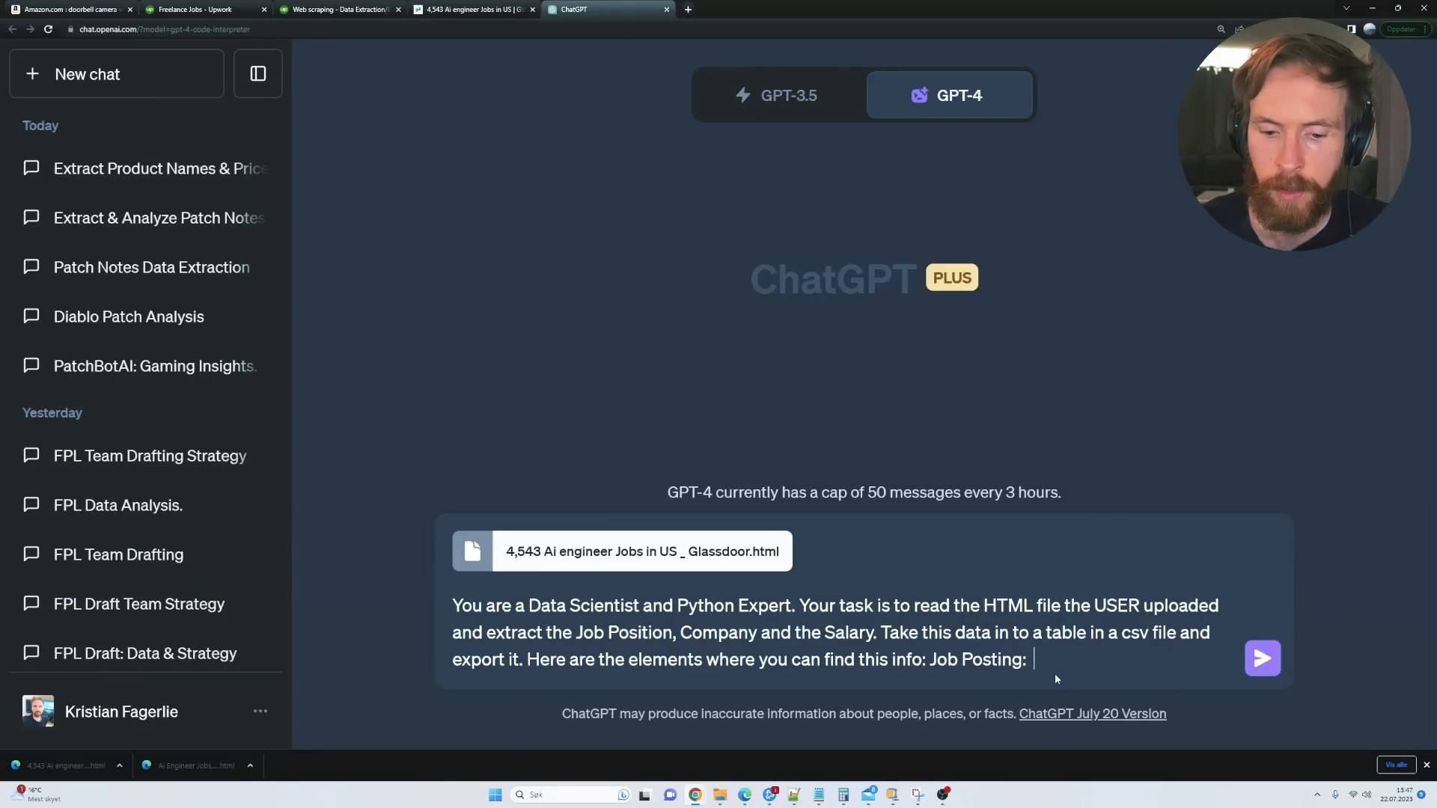
# Paste the job-title HTML after 'Job Posting:' and add a 'Company:' label.
pyautogui.hotkey('ctrl', 'v')
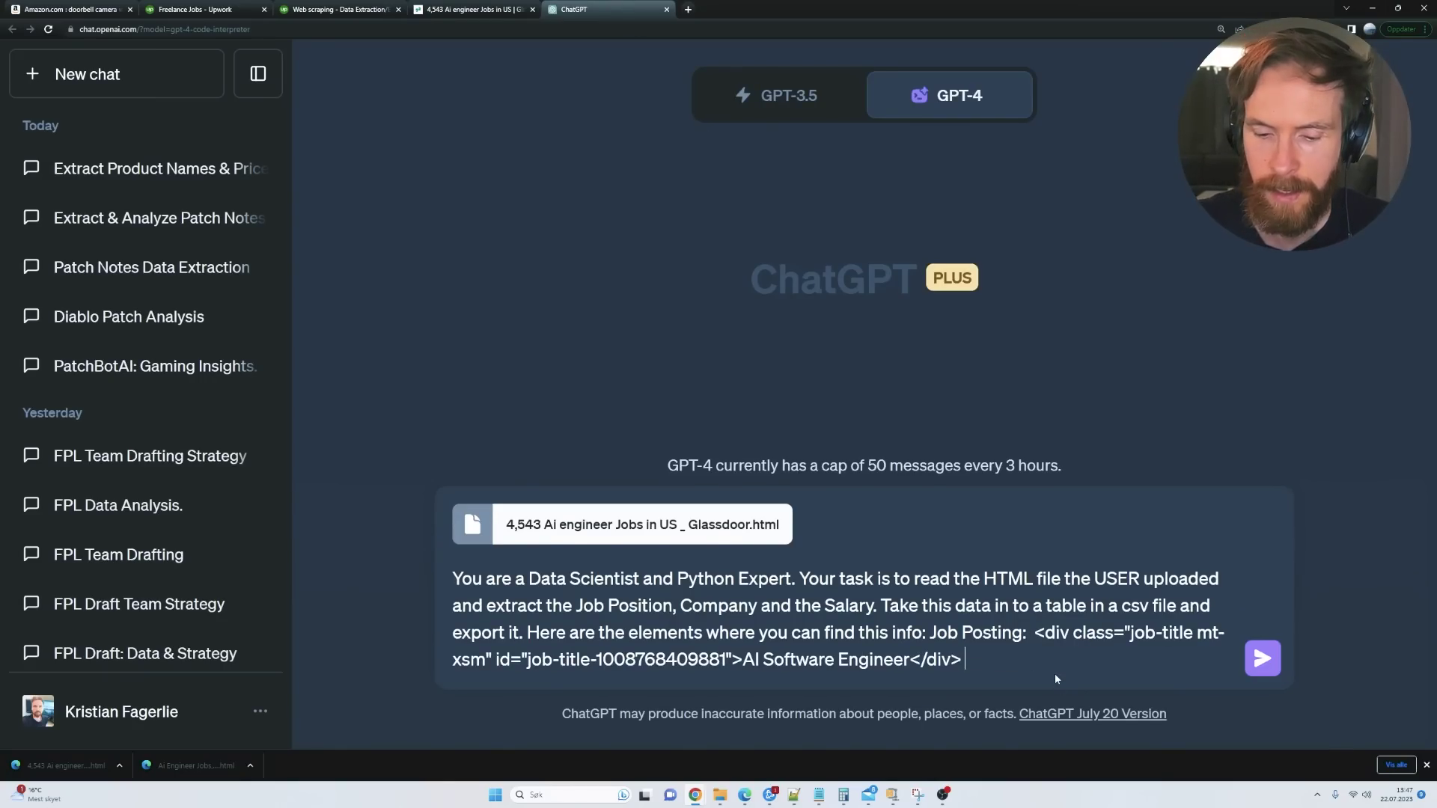
pyautogui.write('Comp')
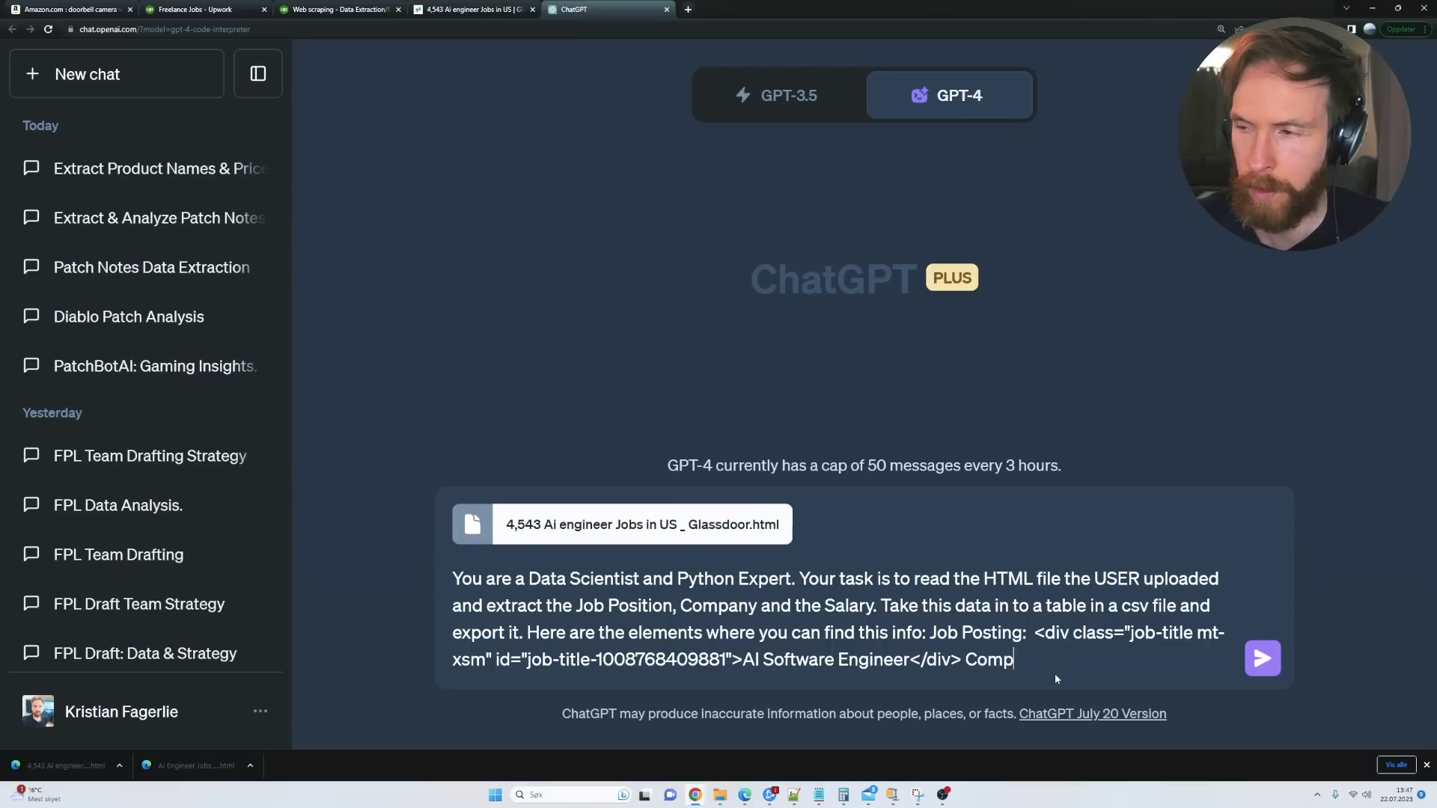
pyautogui.write('any:')
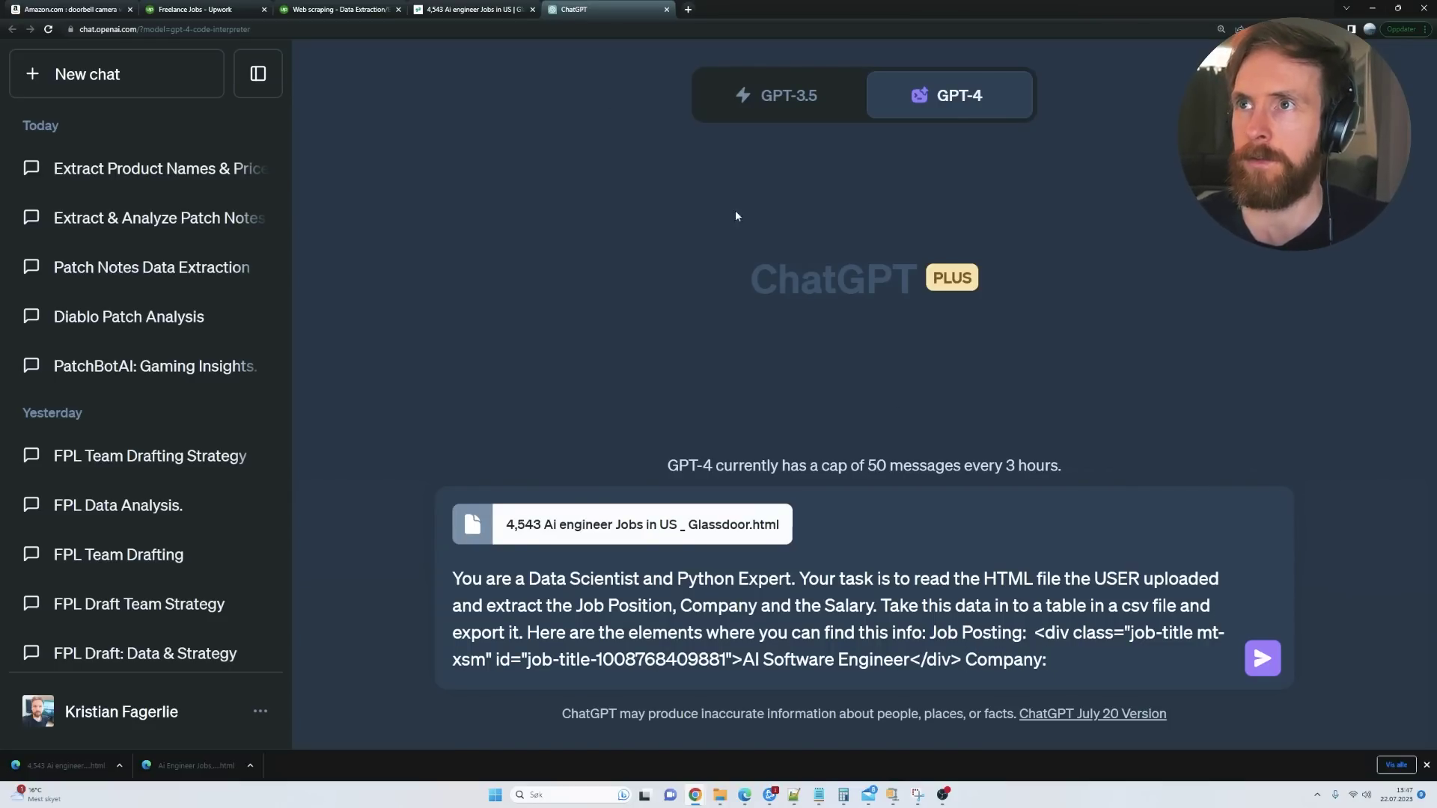
pyautogui.click(497, 8)
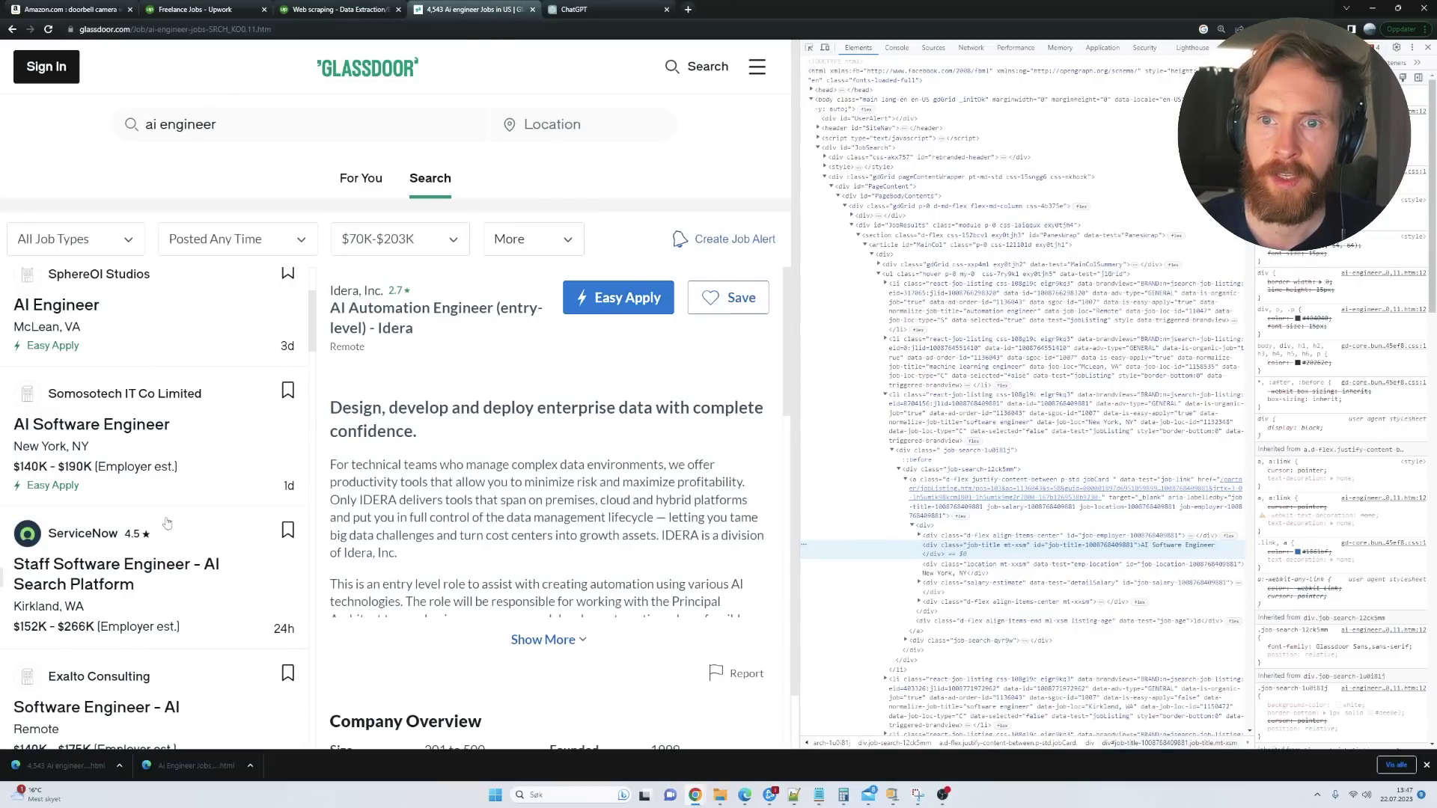
# Inspect the ServiceNow job card and copy its company-name element HTML.
pyautogui.rightClick(79, 533)
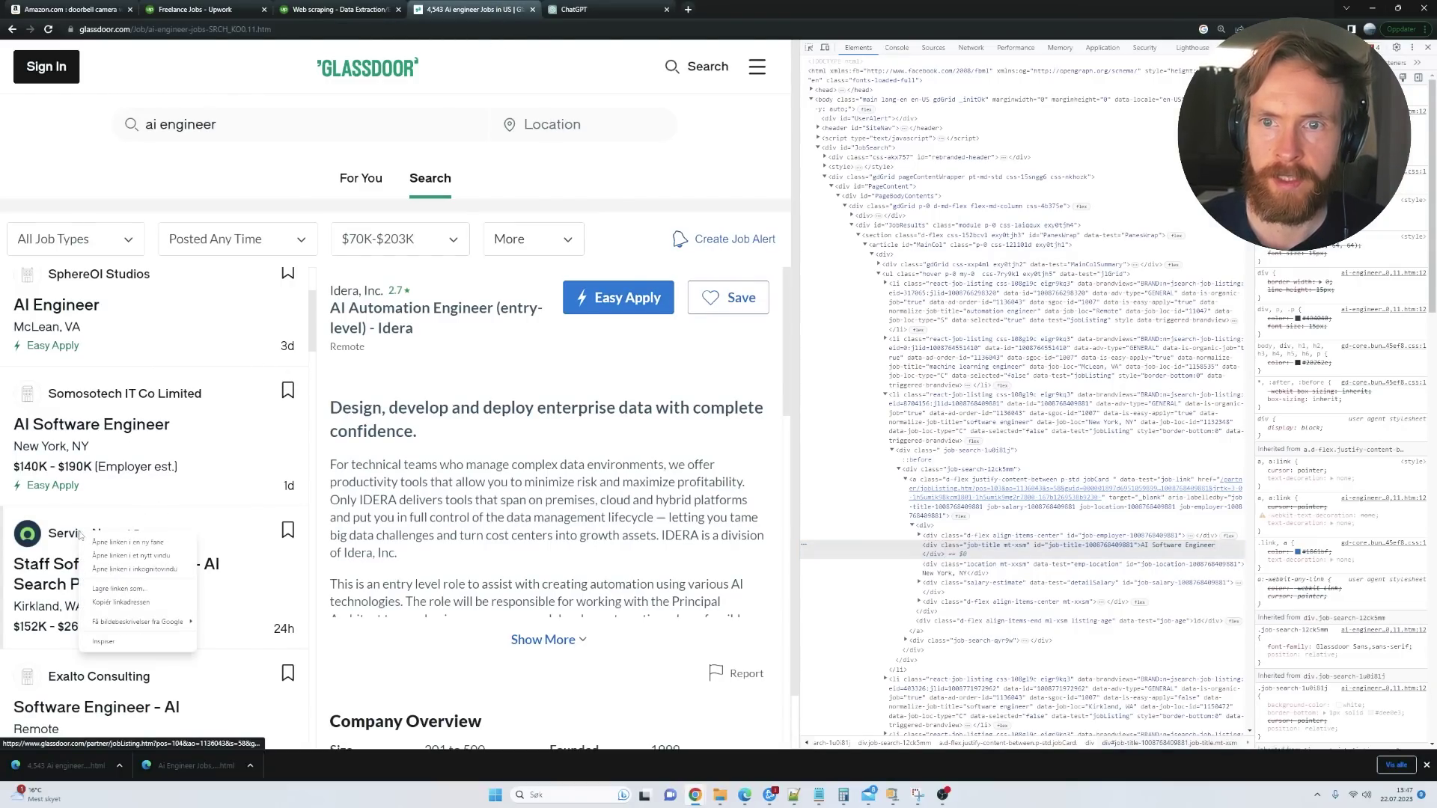
pyautogui.click(120, 642)
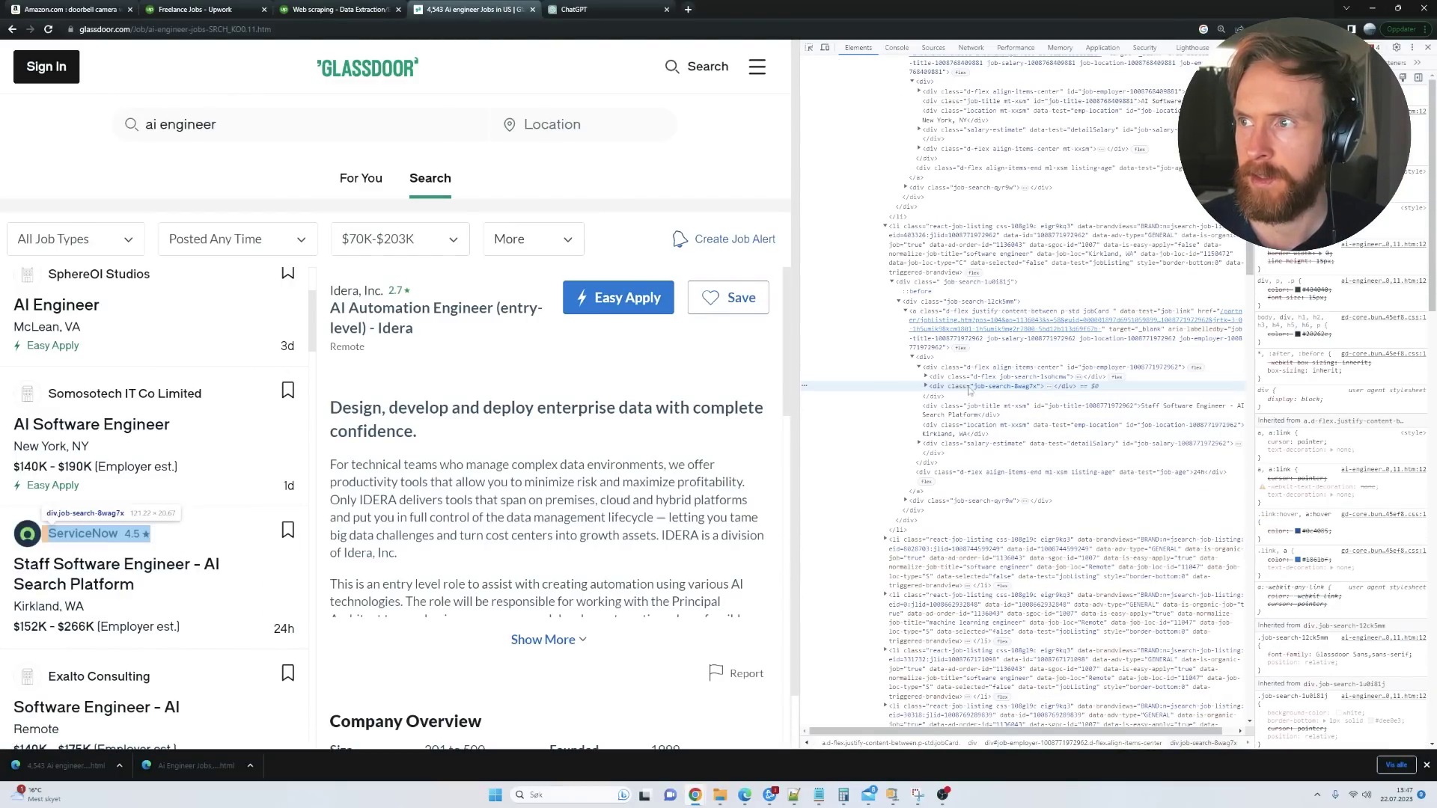
pyautogui.click(927, 386)
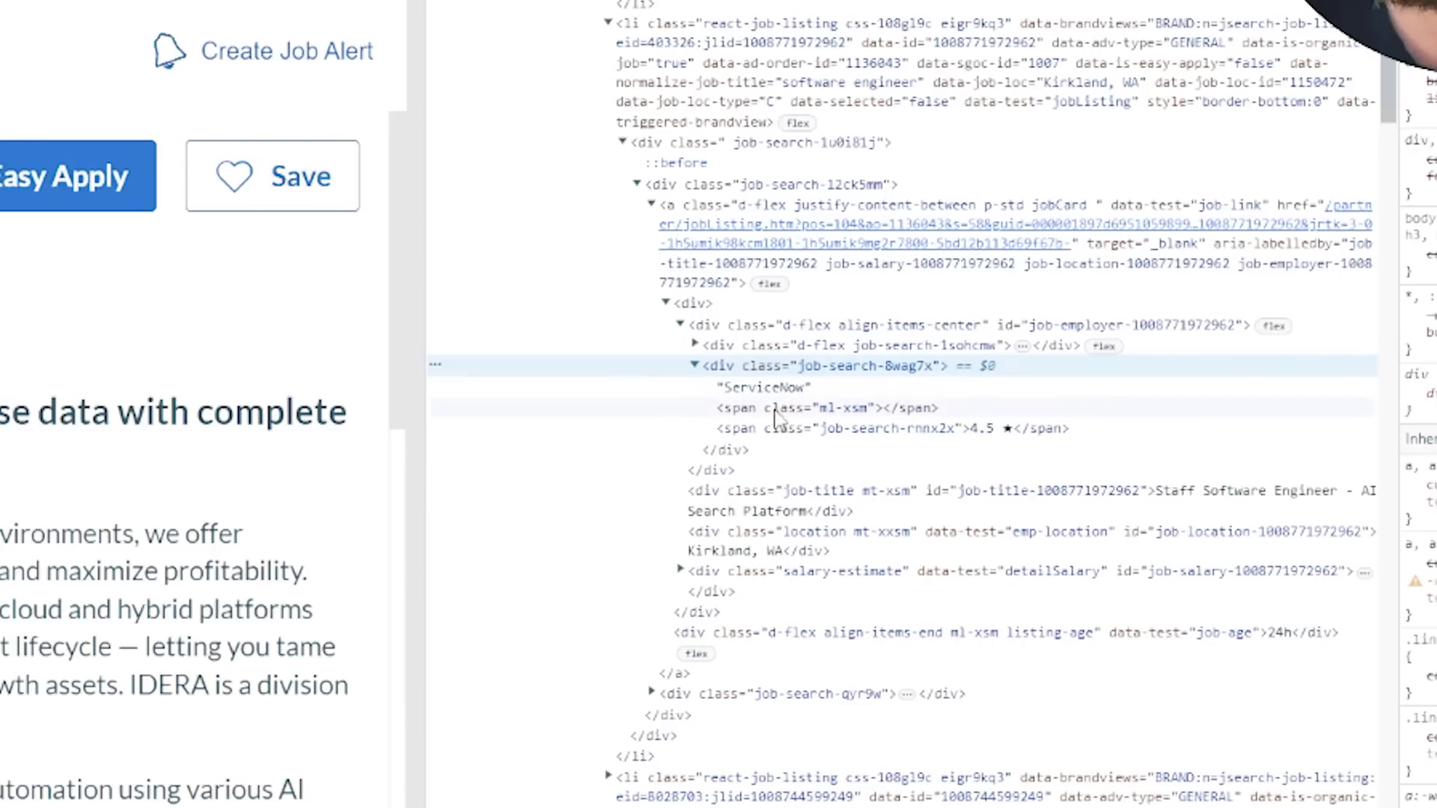
pyautogui.rightClick(782, 382)
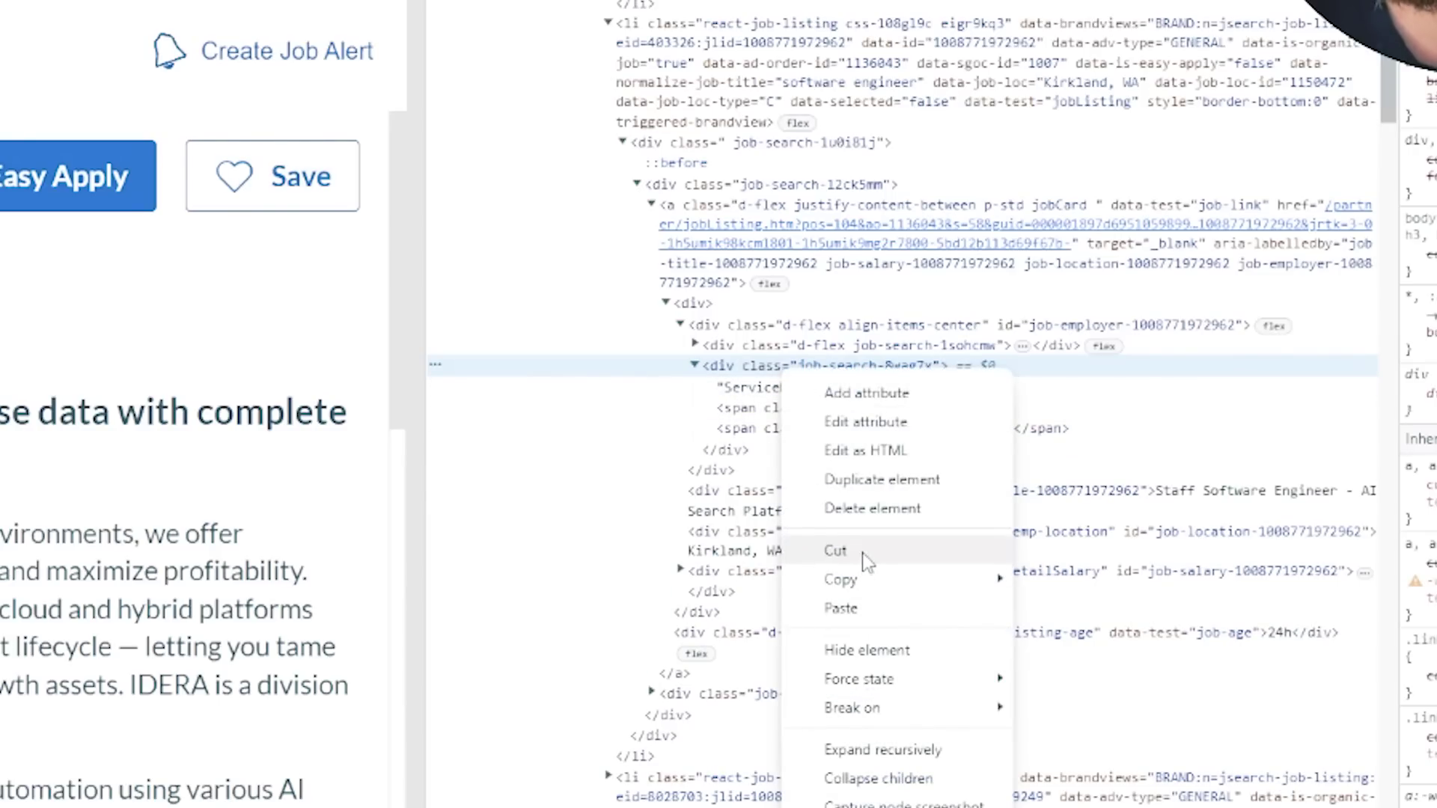
pyautogui.moveTo(868, 587)
pyautogui.click(1048, 581)
# Paste the ServiceNow company HTML after 'Company:' and type a 'Salary' label.
pyautogui.hotkey('ctrl', 'Tab')
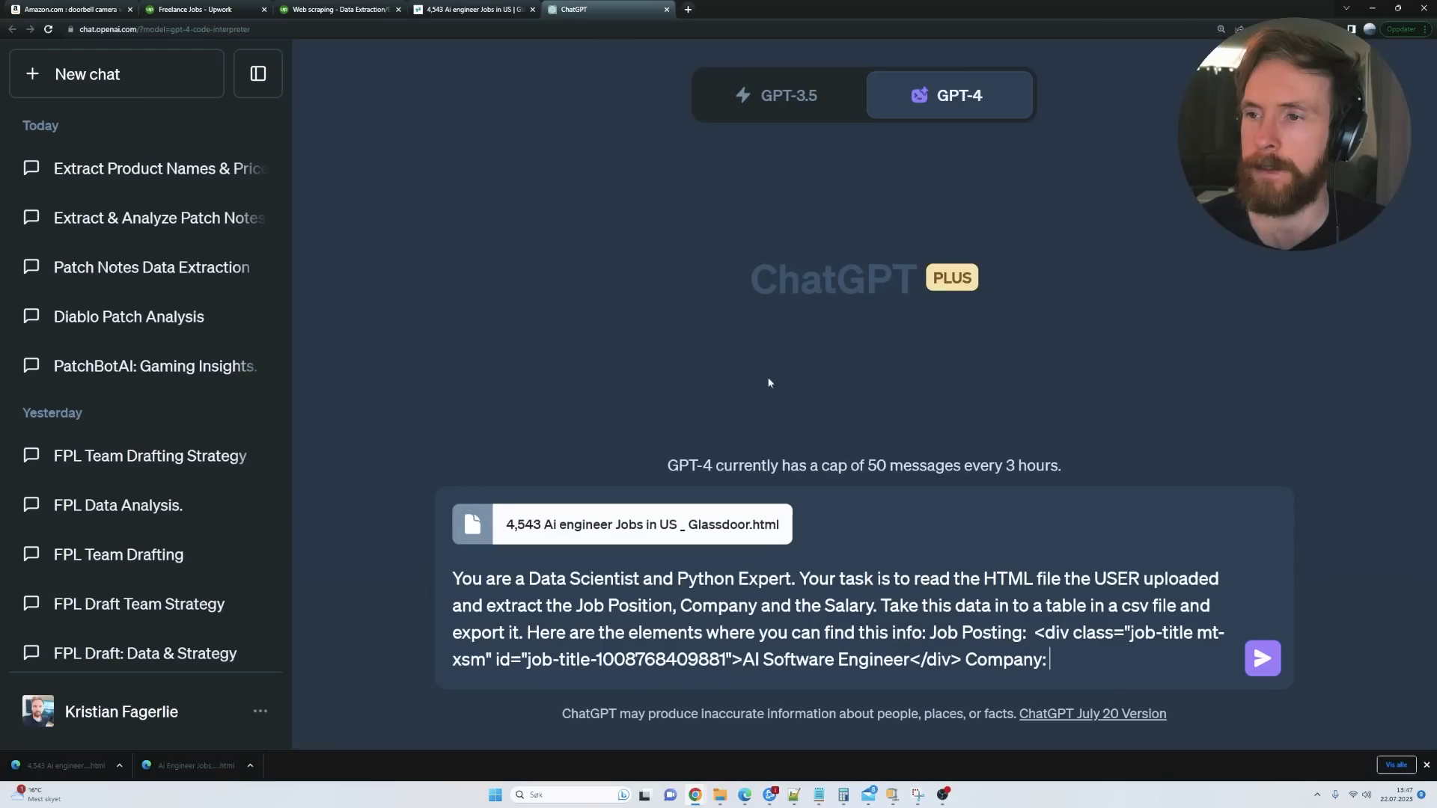
pyautogui.hotkey('ctrl', 'v')
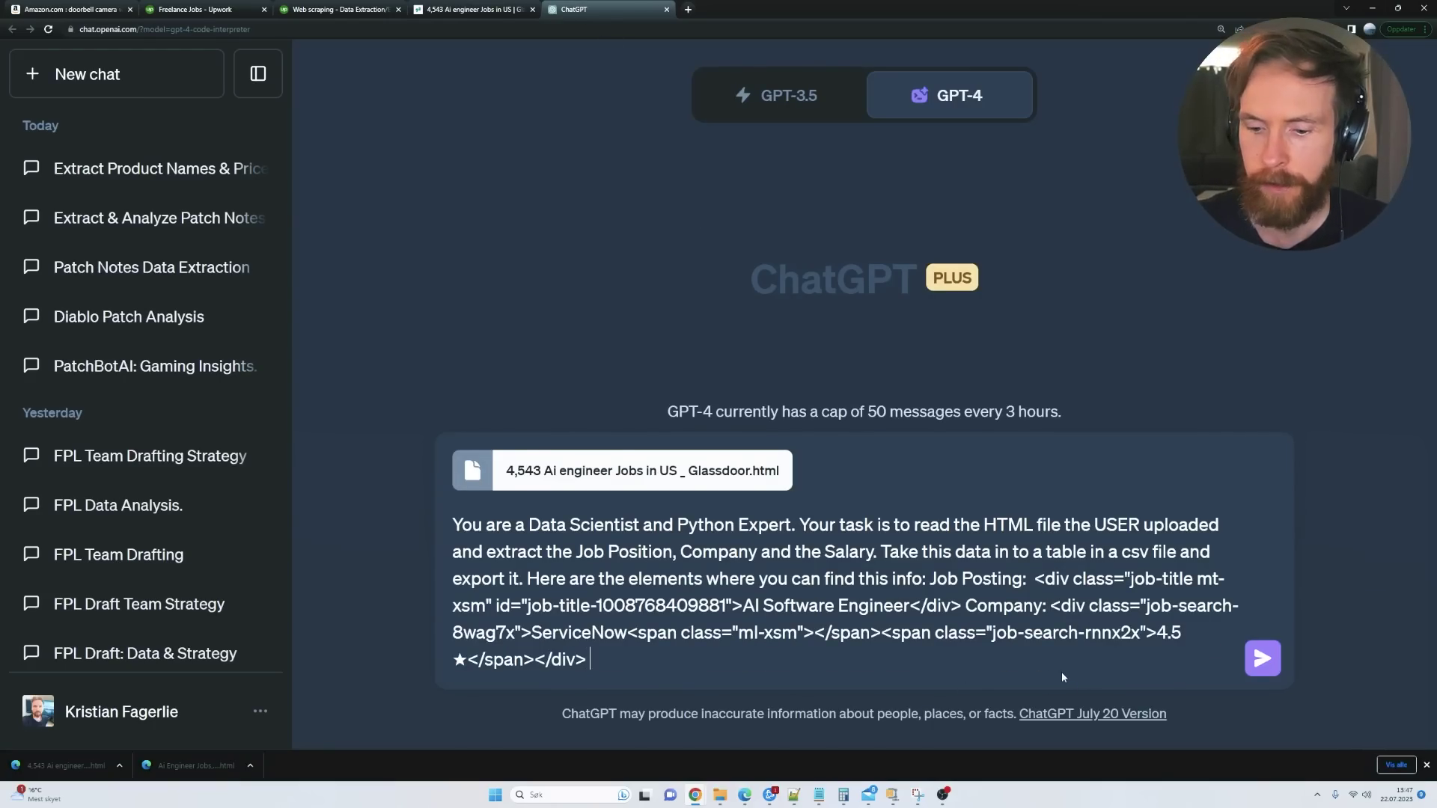
pyautogui.write('Salary')
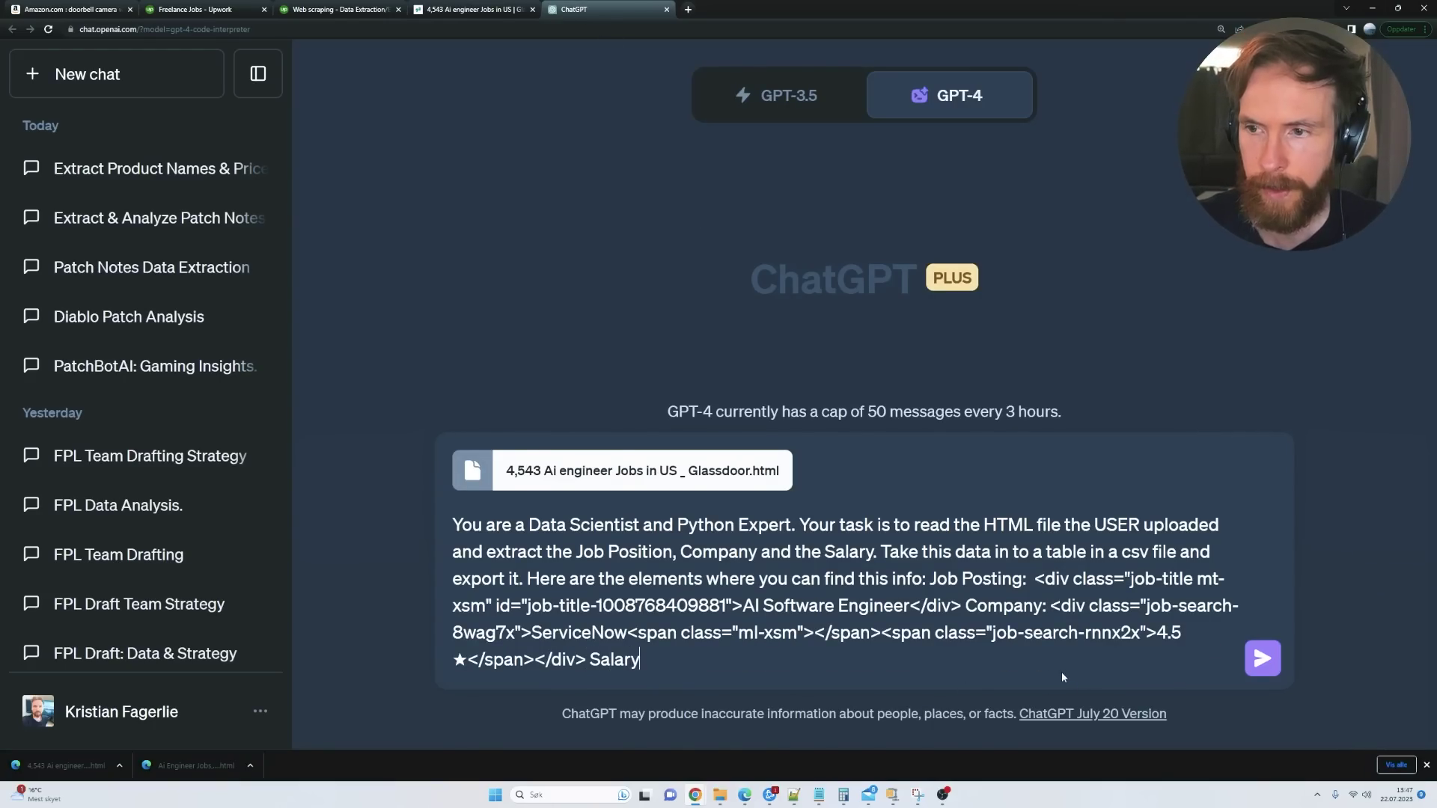
pyautogui.hotkey('ctrl', 'shift', 'Tab')
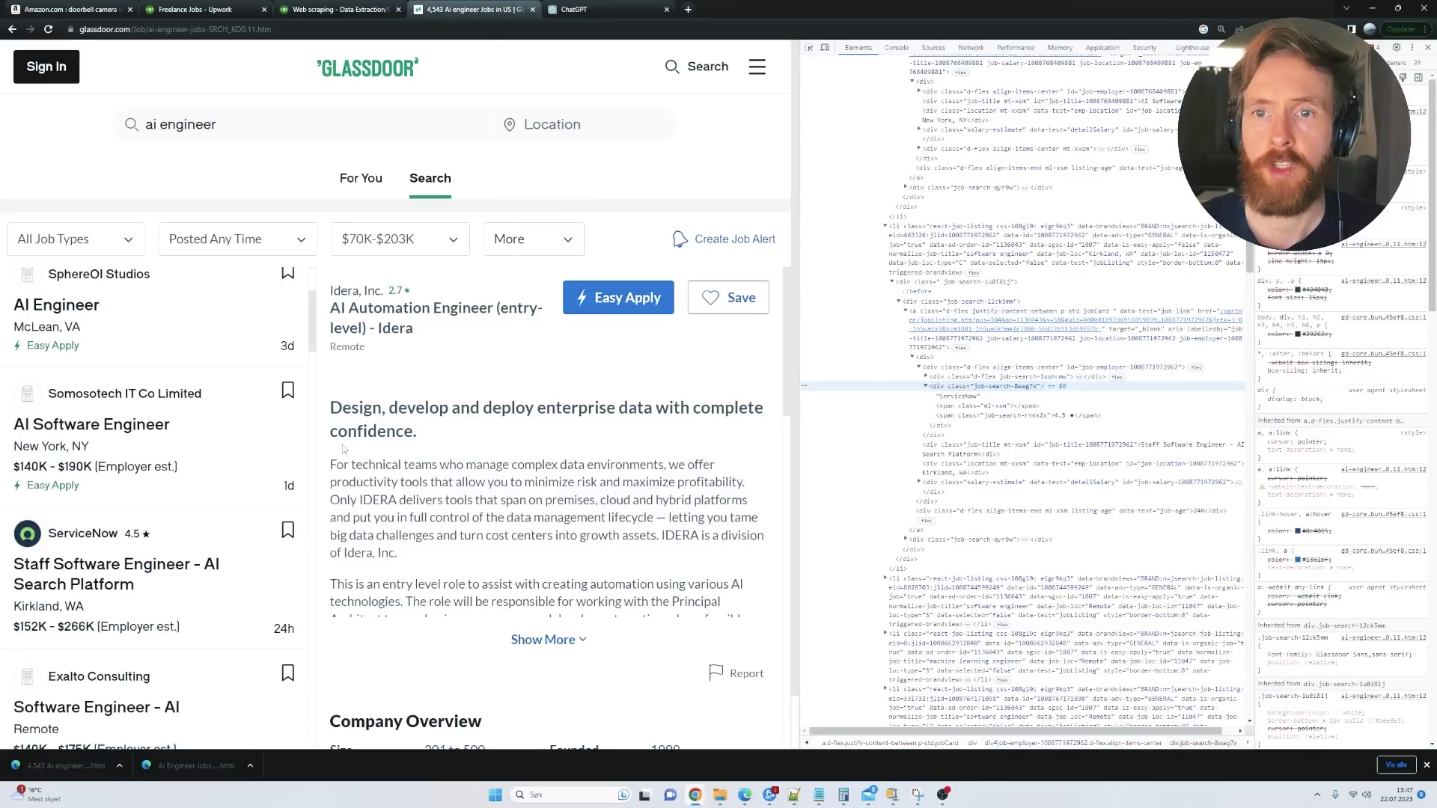
# Copy the $140K - $190K salary-estimate div from DevTools and paste it after 'Salary:'.
pyautogui.rightClick(61, 472)
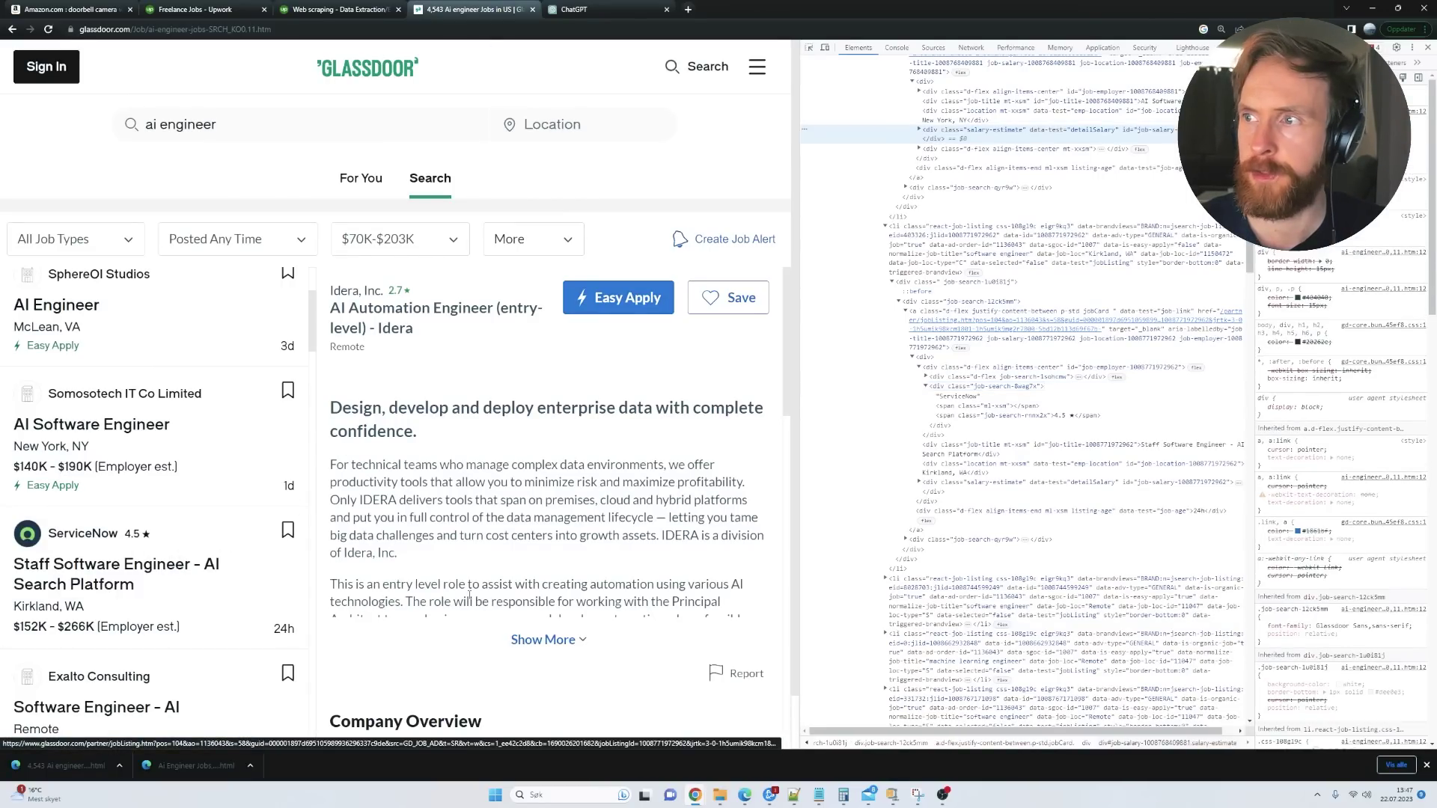
pyautogui.click(90, 597)
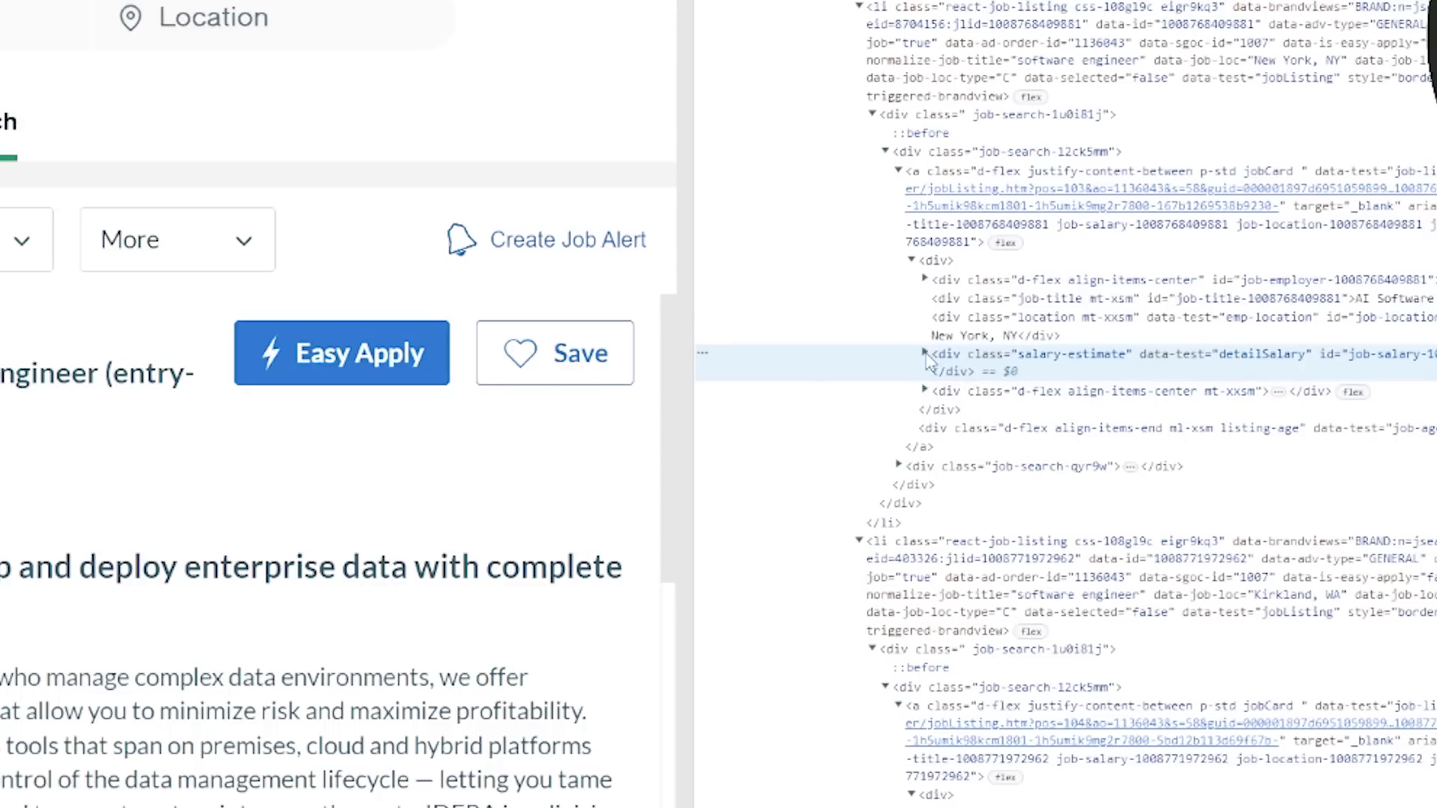
pyautogui.click(919, 294)
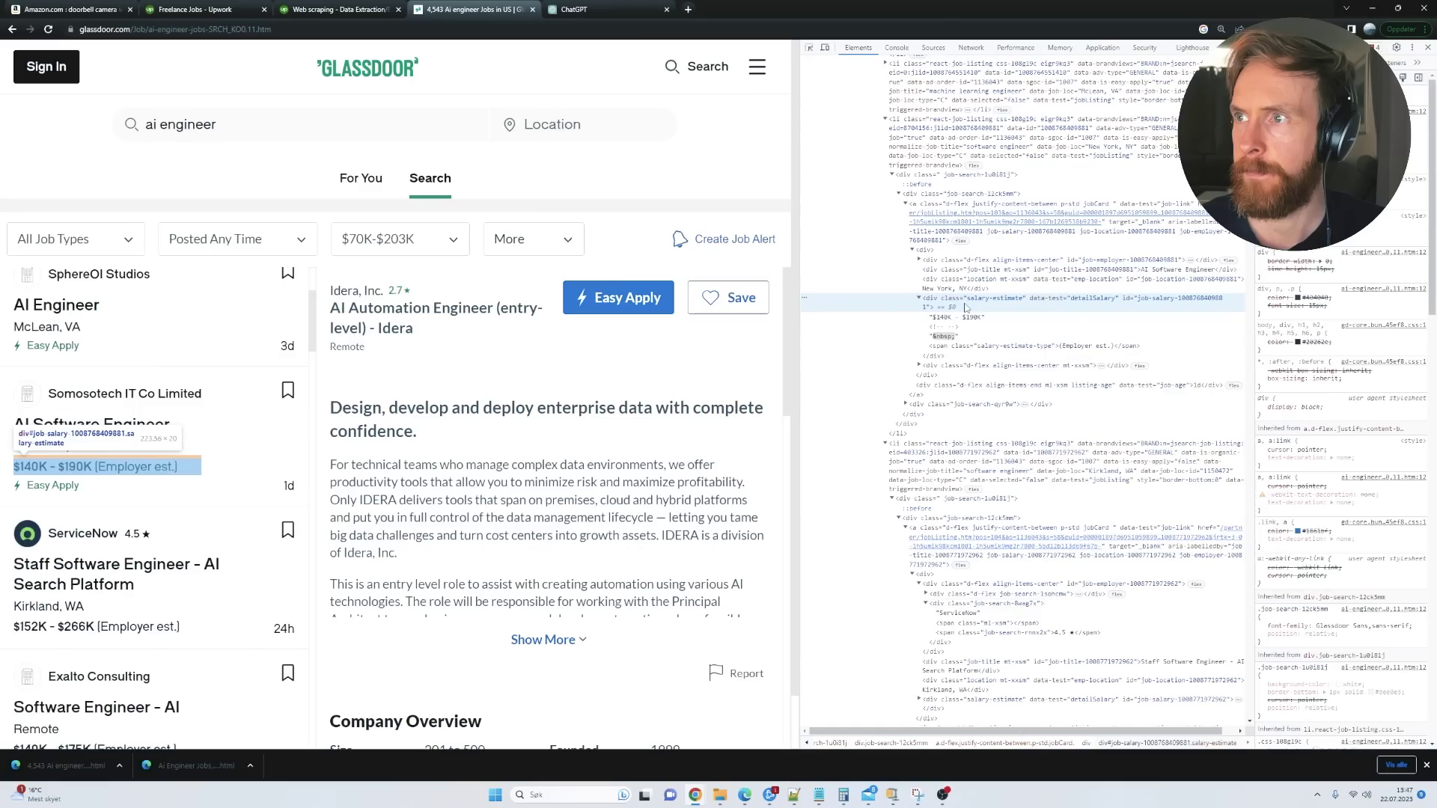
pyautogui.rightClick(1039, 372)
pyautogui.moveTo(1072, 528)
pyautogui.click(1101, 395)
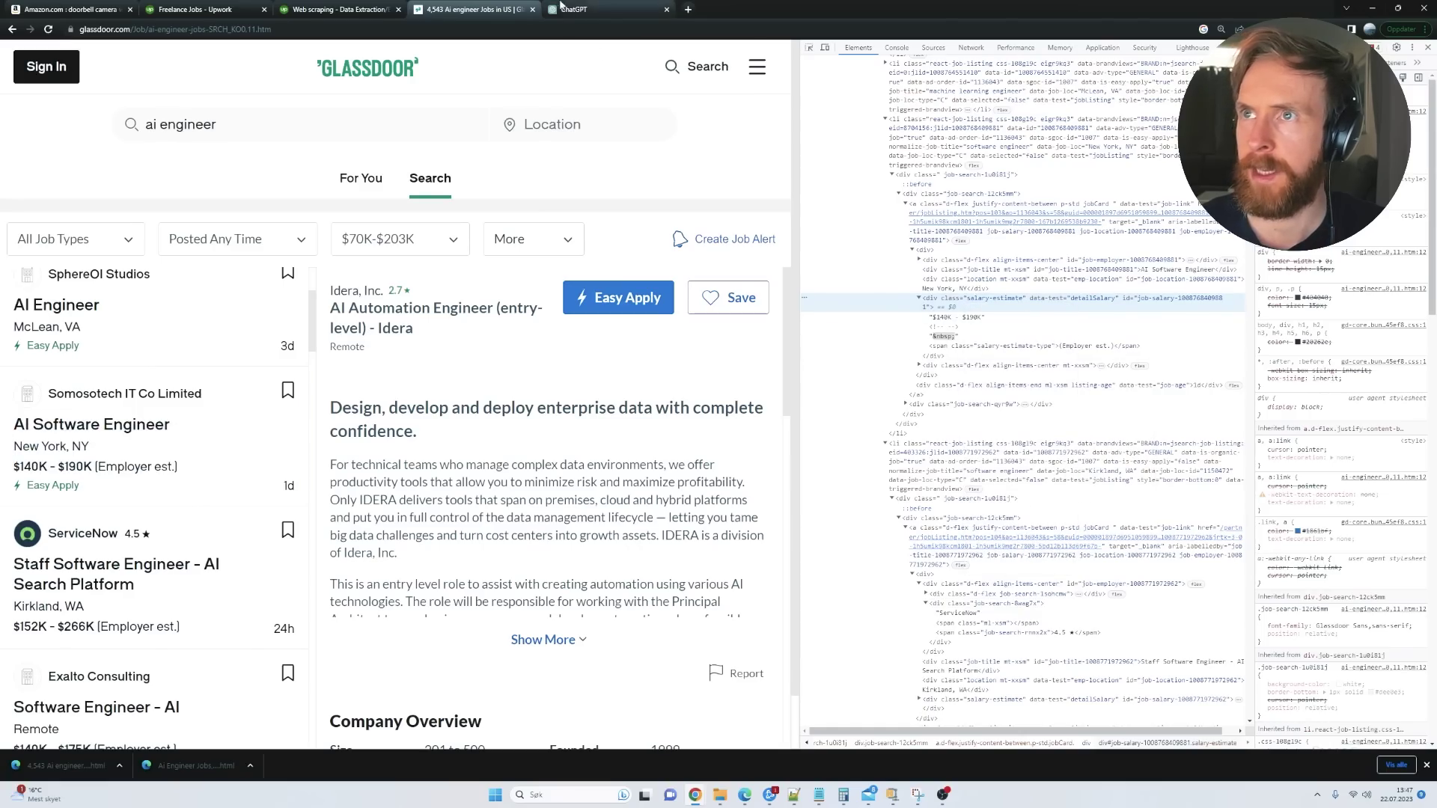
pyautogui.click(599, 9)
pyautogui.hotkey('ctrl', 'v')
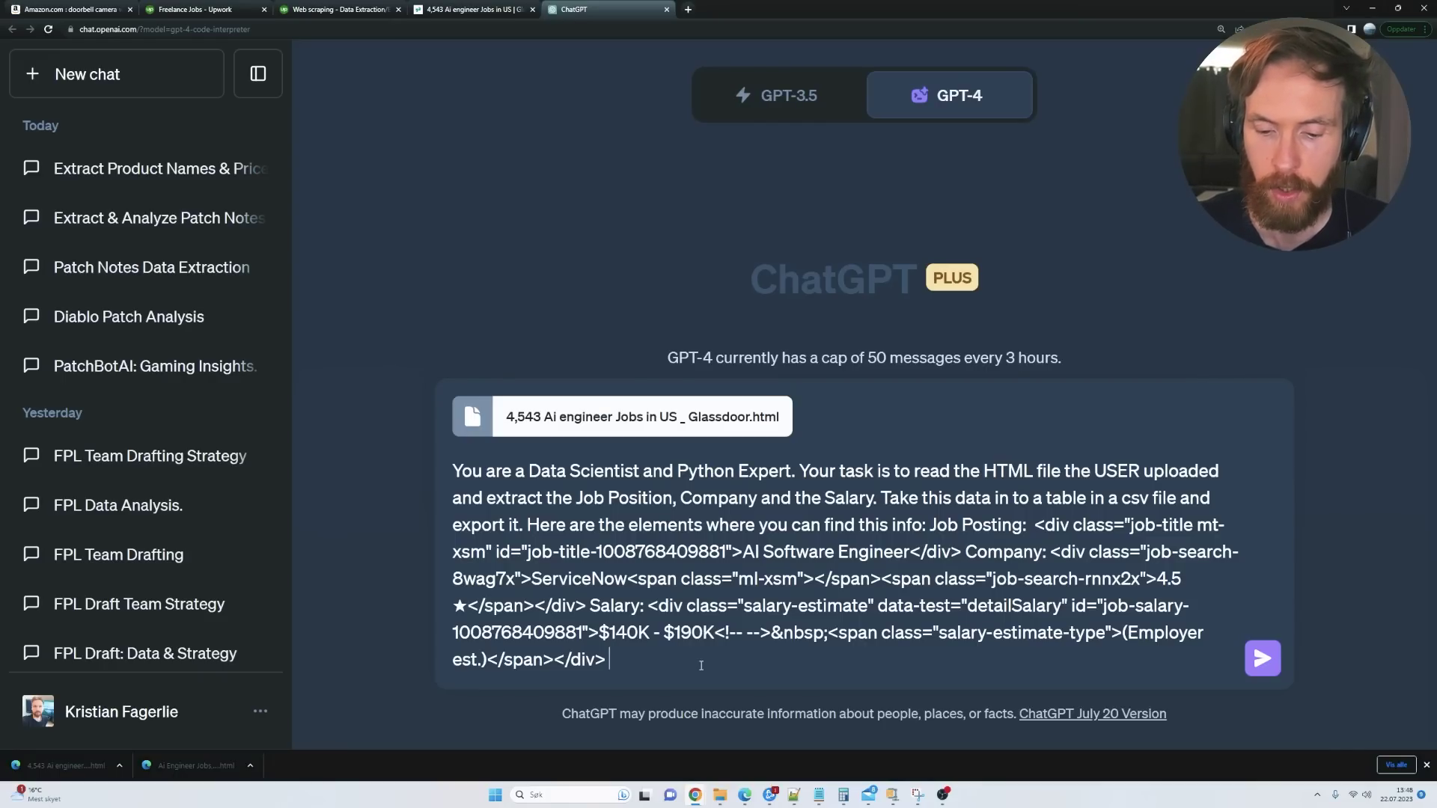
# Paste closing sentences requesting Null Data for salary-less postings and step-by-step reasoning.
pyautogui.hotkey('ctrl', 'v')
pyautogui.moveTo(752, 635); pyautogui.dragTo(1230, 640)
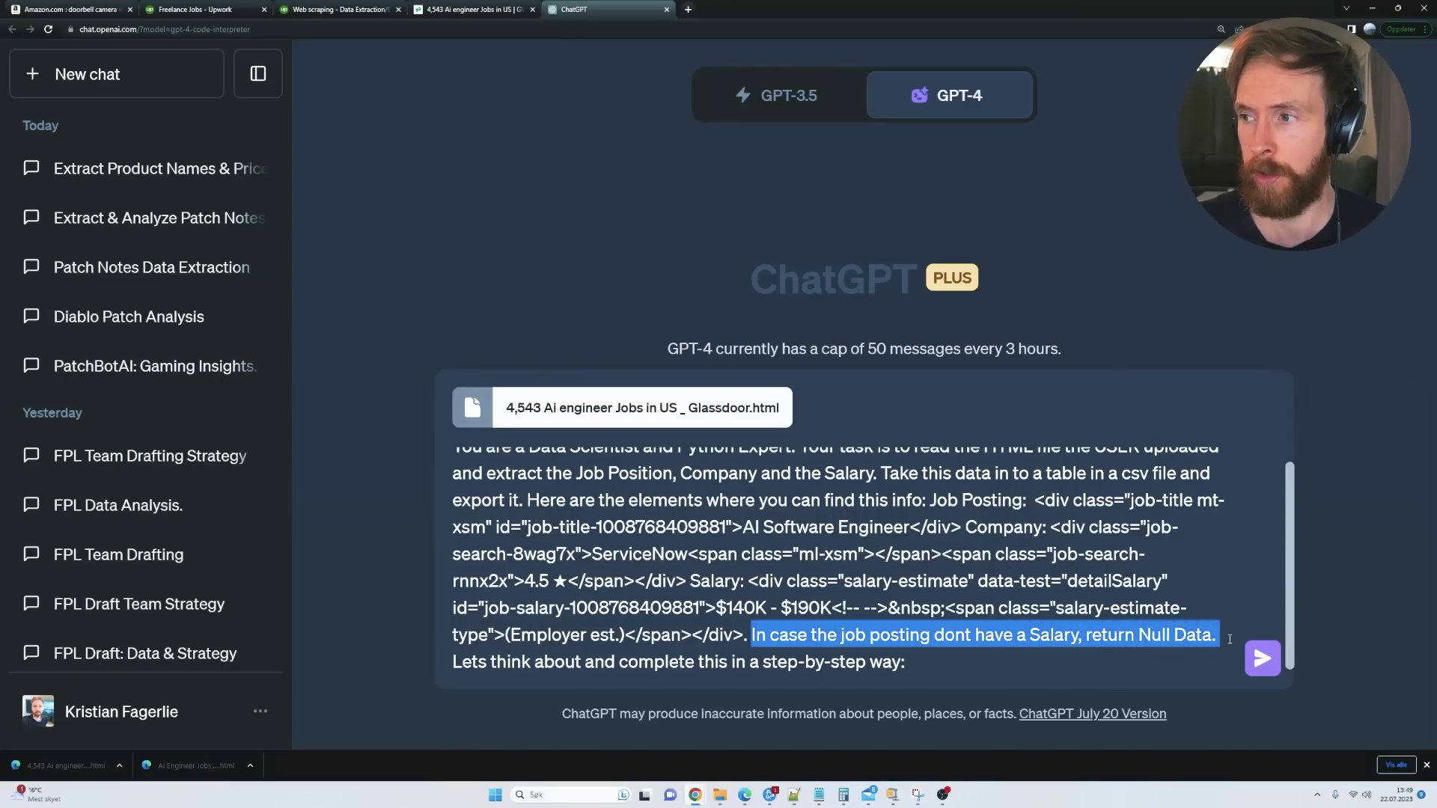
pyautogui.click(926, 663)
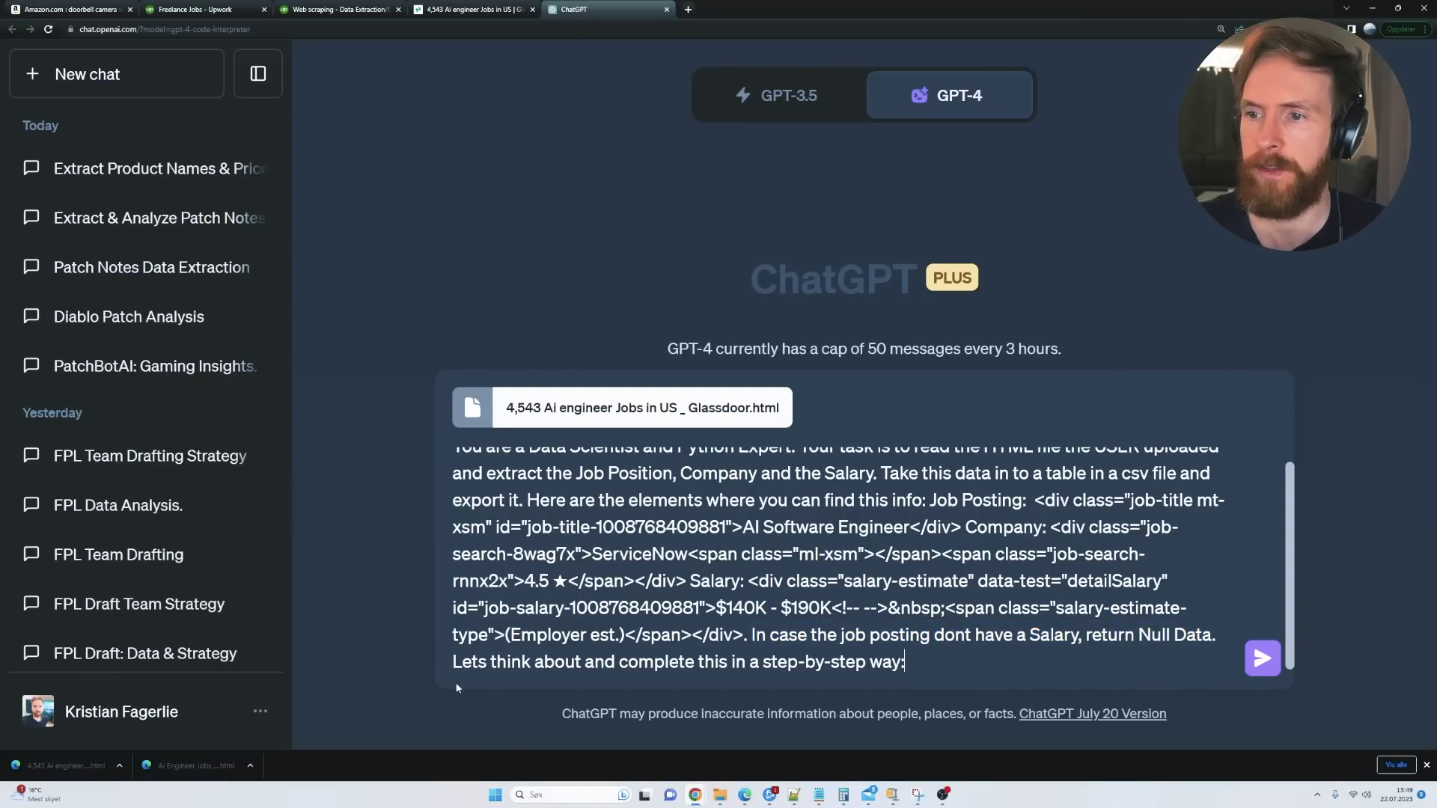
pyautogui.moveTo(462, 660); pyautogui.dragTo(920, 664)
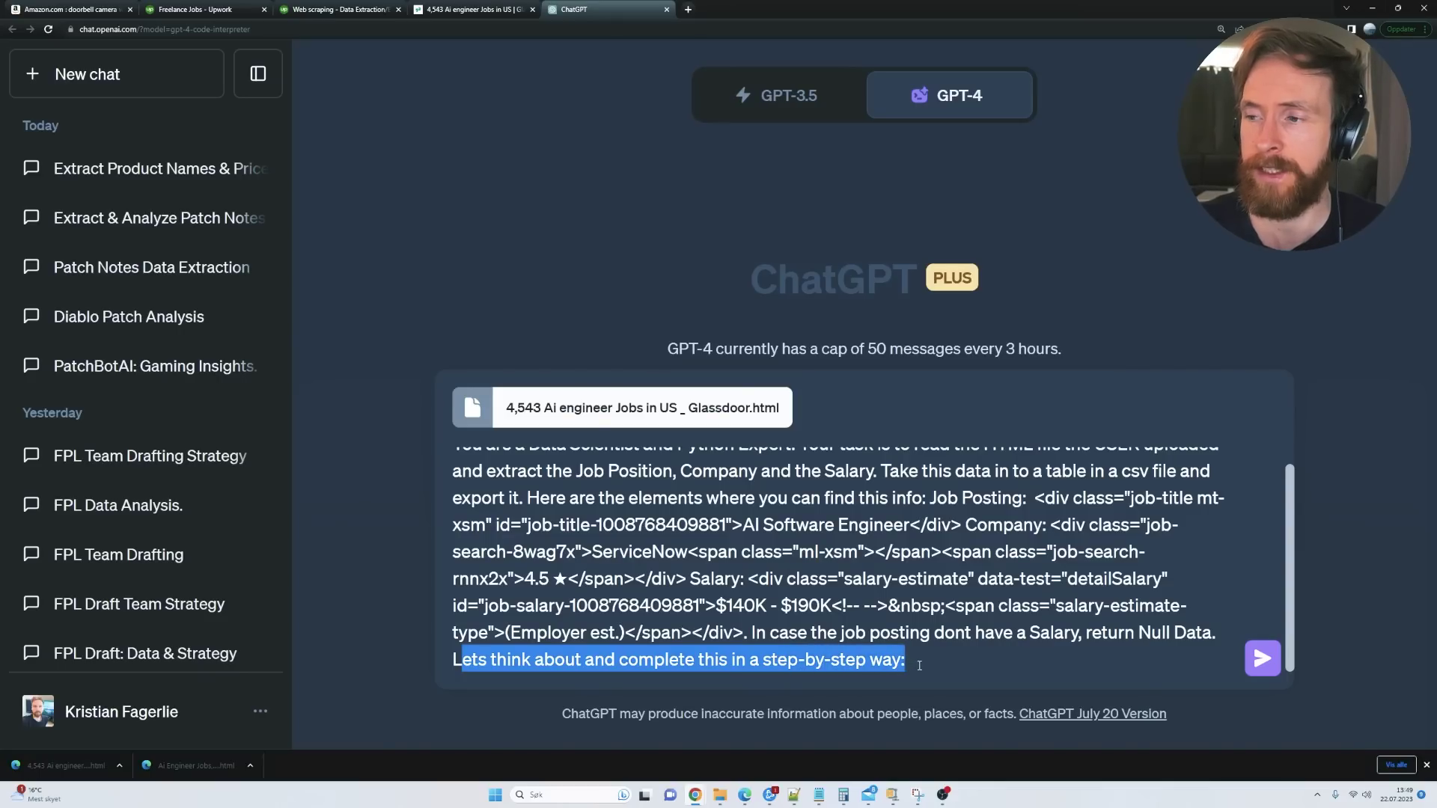
pyautogui.click(923, 662)
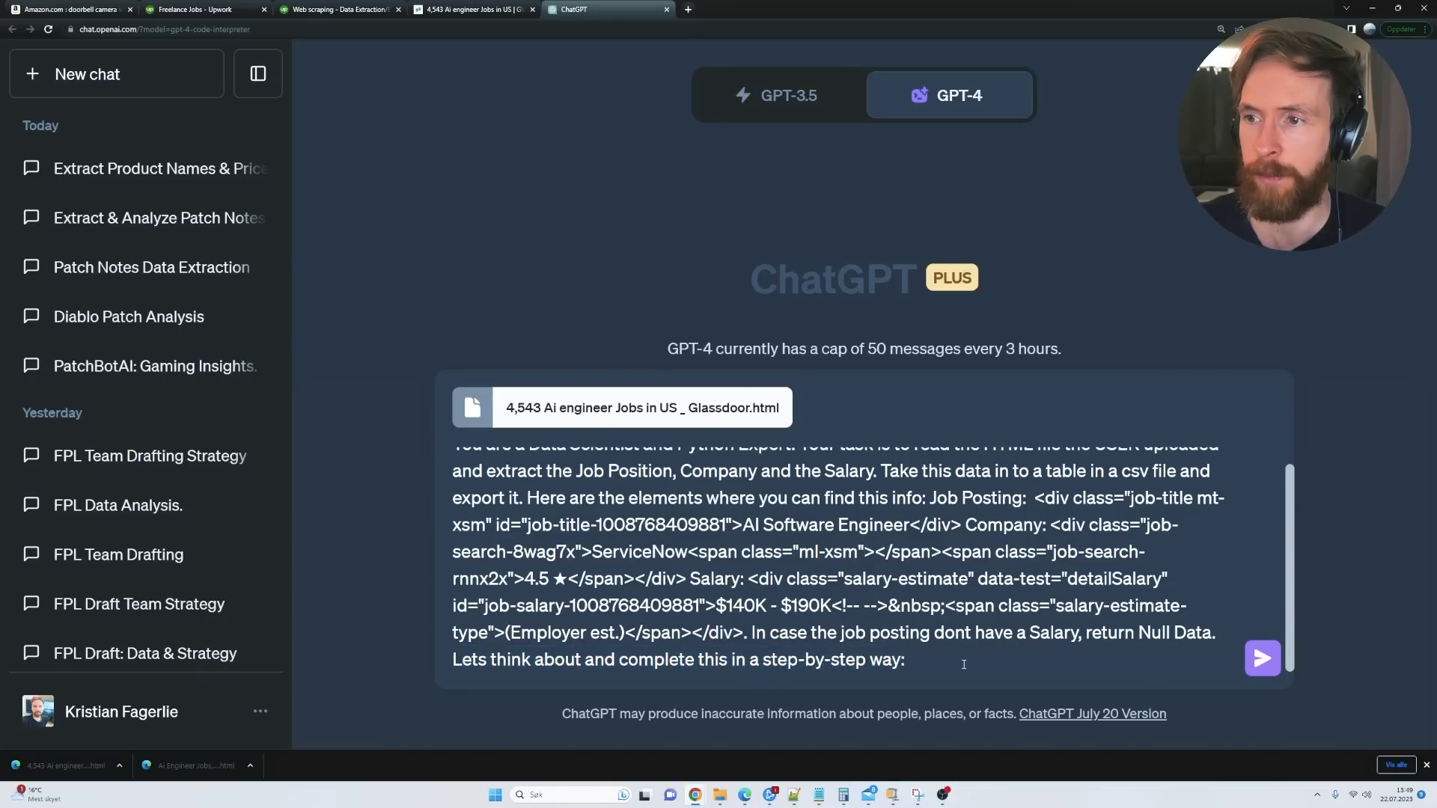
# Send the extraction prompt, then review the job table's headers, rows and salaries like $140K - $190K.
pyautogui.click(1263, 659)
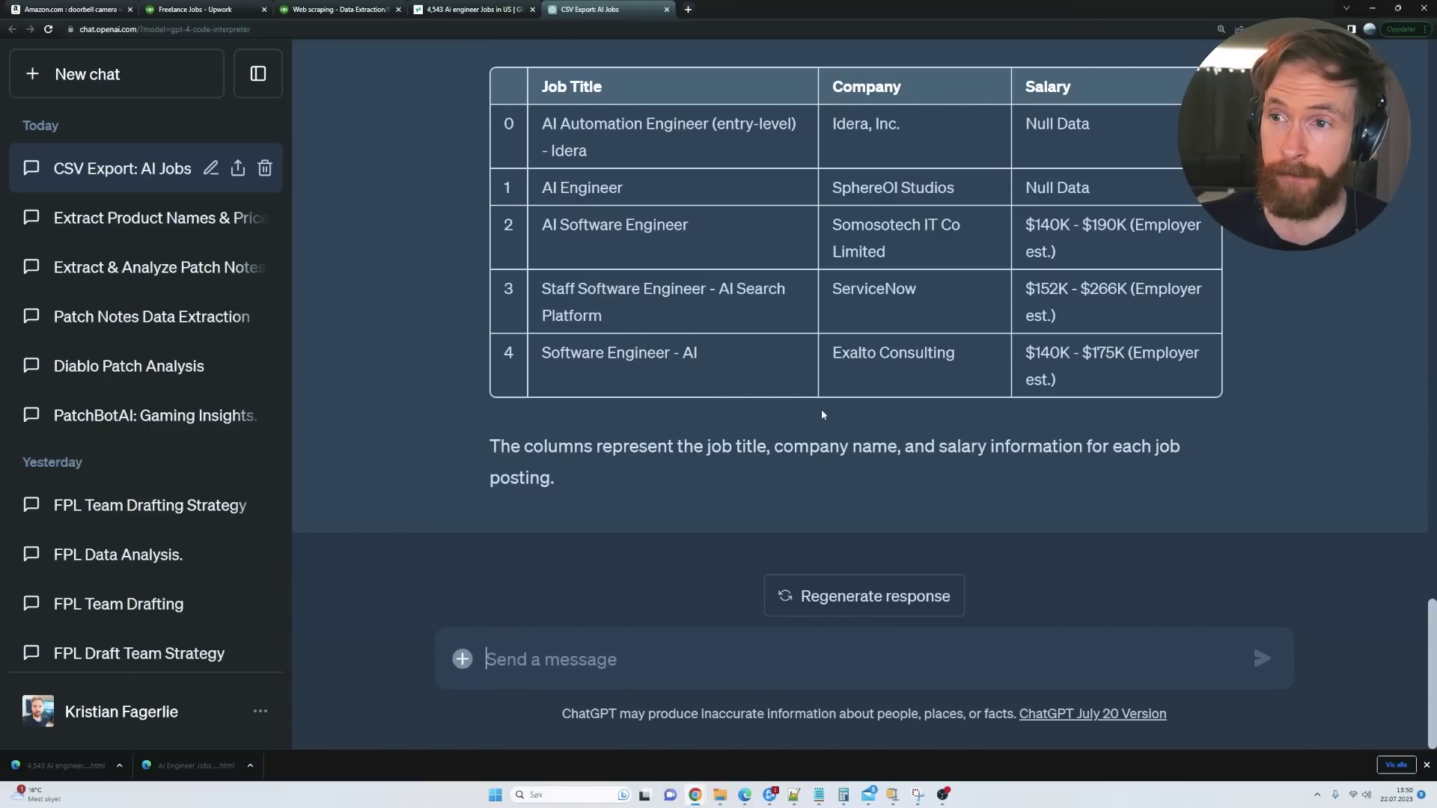
pyautogui.scroll(2, 824, 411)
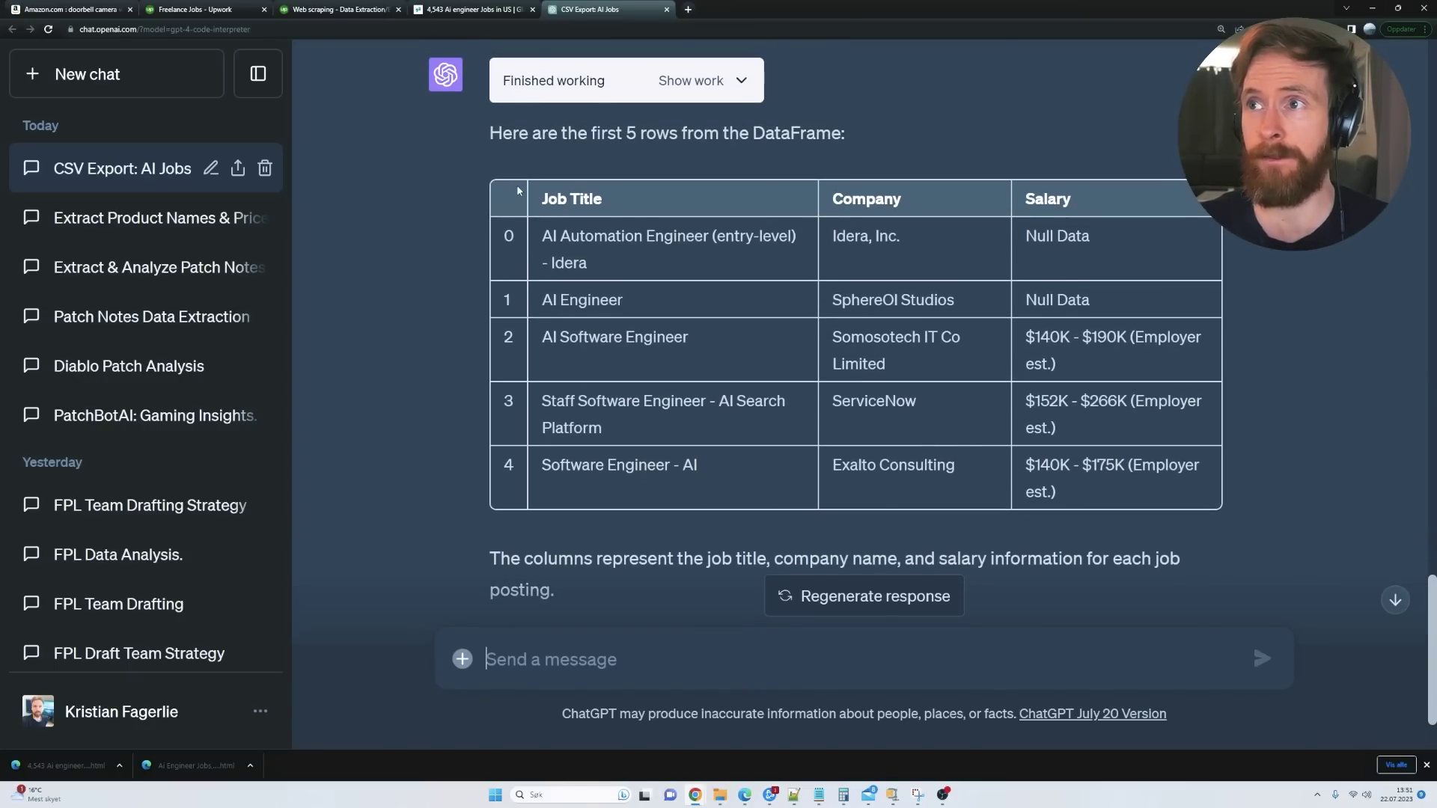
pyautogui.tripleClick(573, 199)
pyautogui.moveTo(626, 261); pyautogui.dragTo(636, 263)
pyautogui.click(878, 263)
pyautogui.doubleClick(1075, 209)
pyautogui.moveTo(636, 310); pyautogui.dragTo(554, 238)
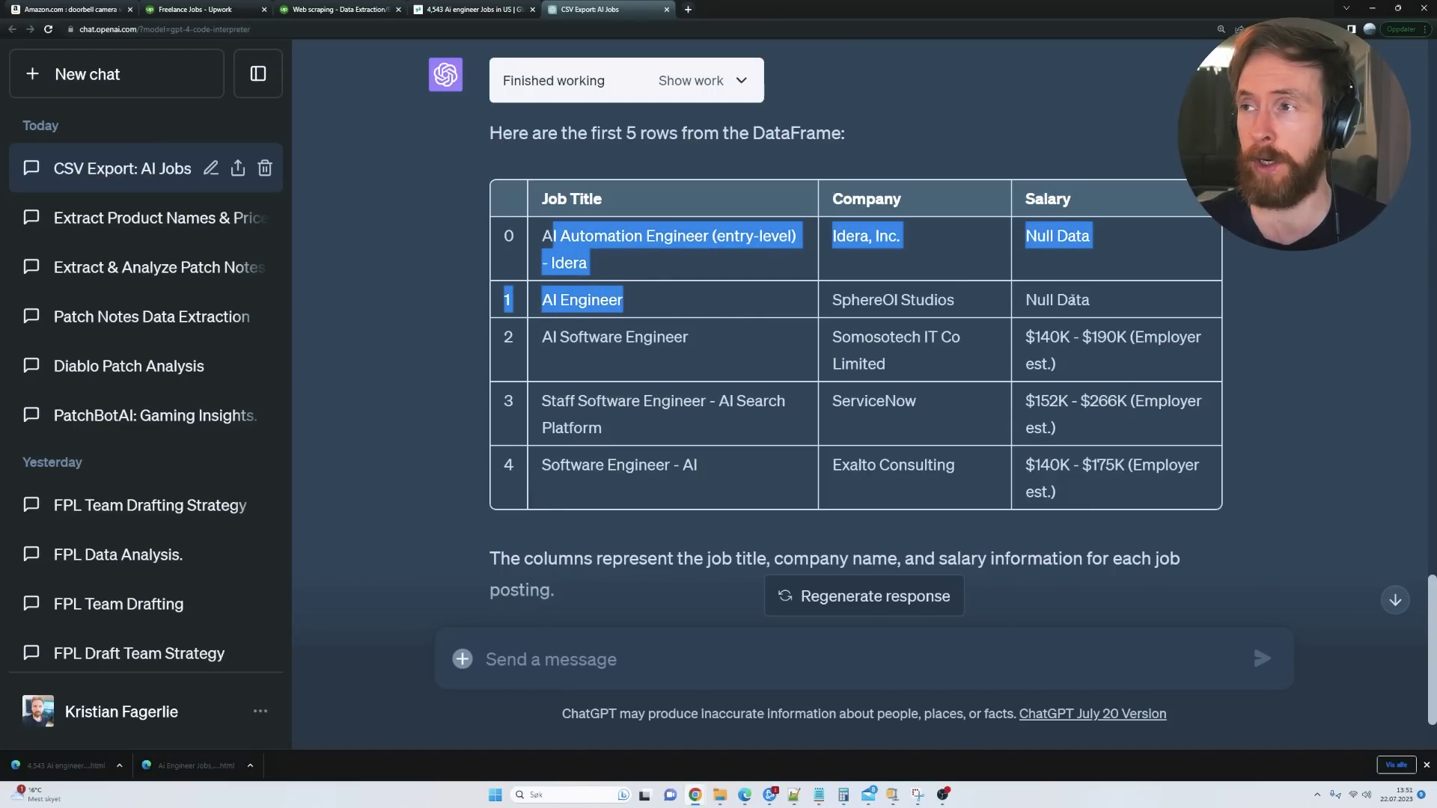
pyautogui.tripleClick(1063, 300)
pyautogui.tripleClick(1063, 236)
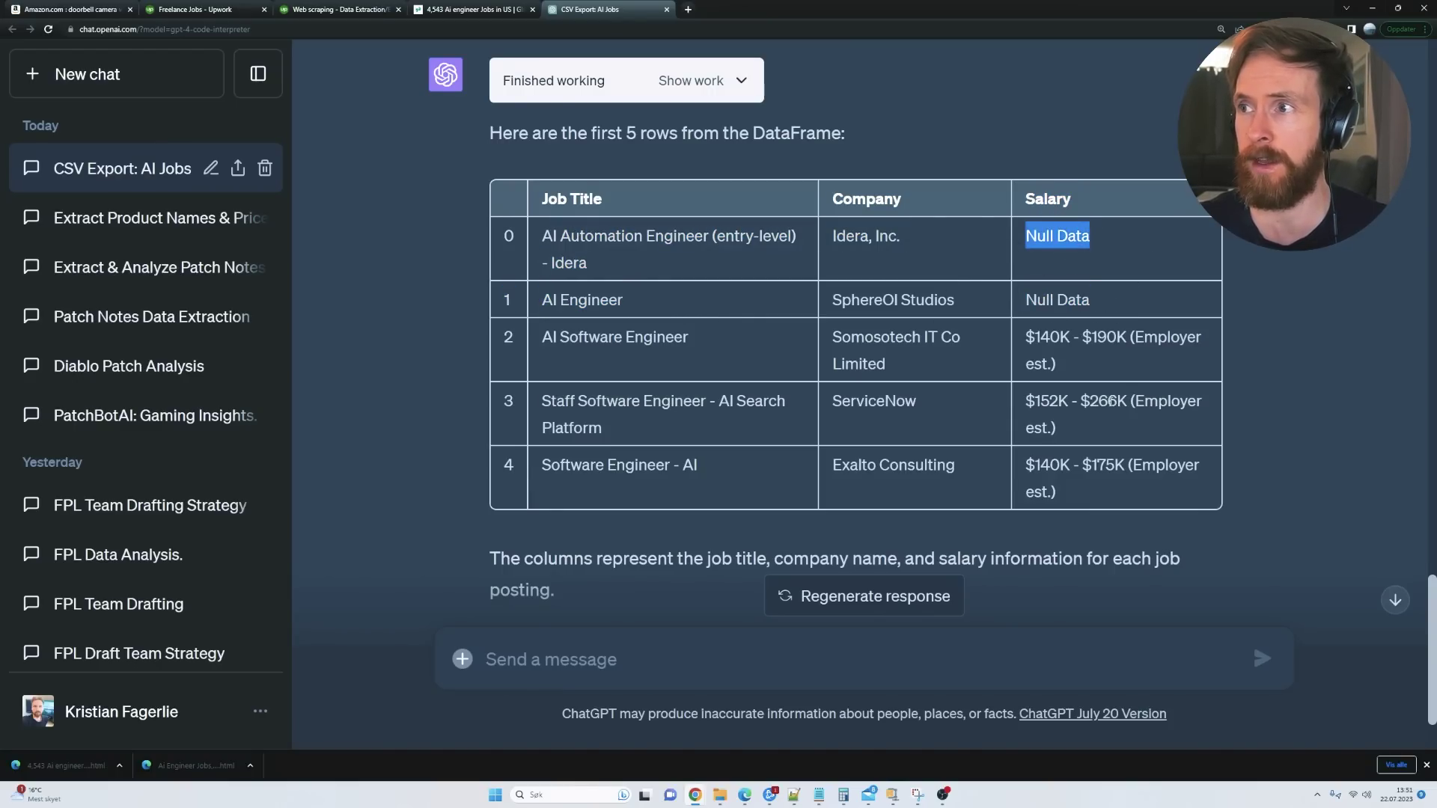
pyautogui.moveTo(1023, 339); pyautogui.dragTo(1077, 367)
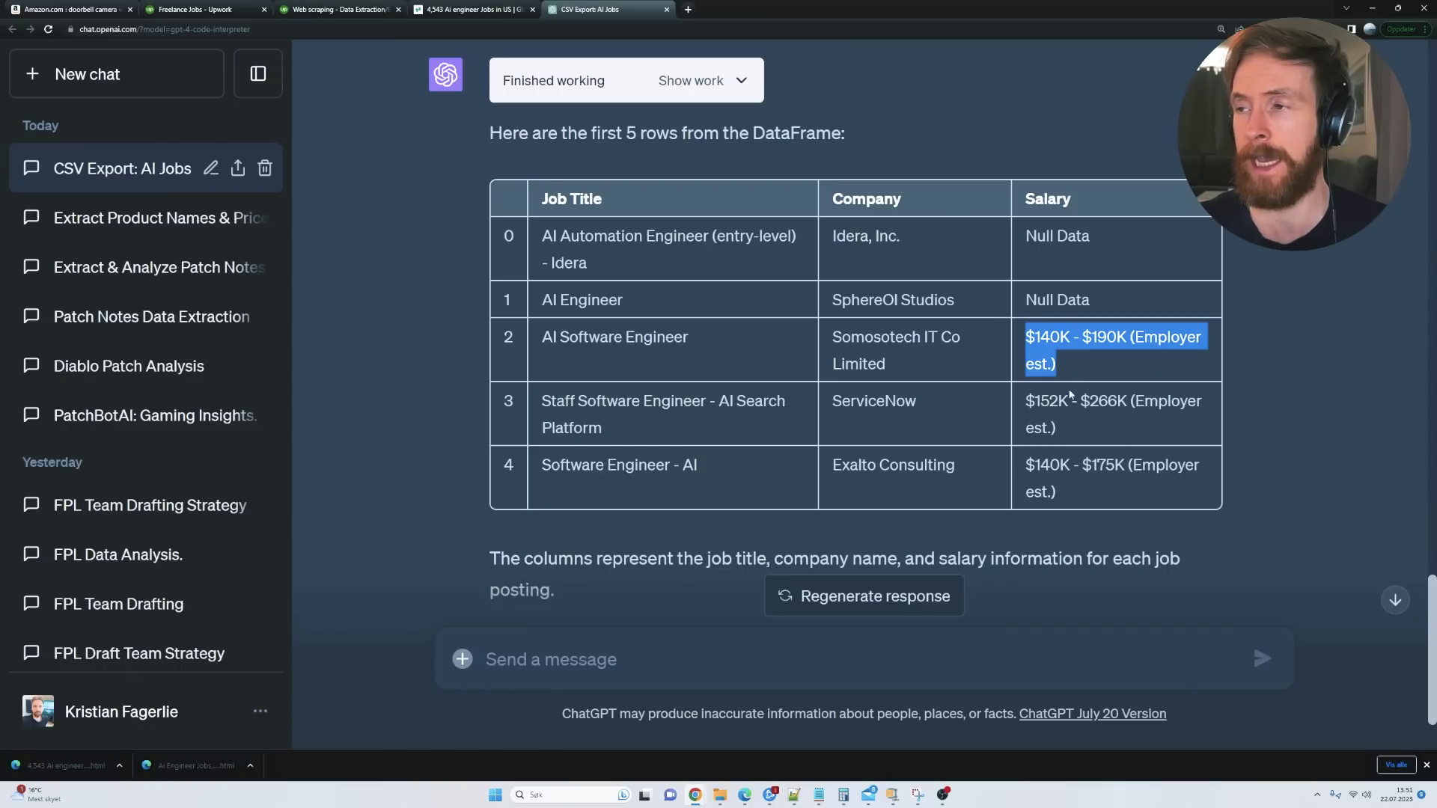
pyautogui.click(1084, 367)
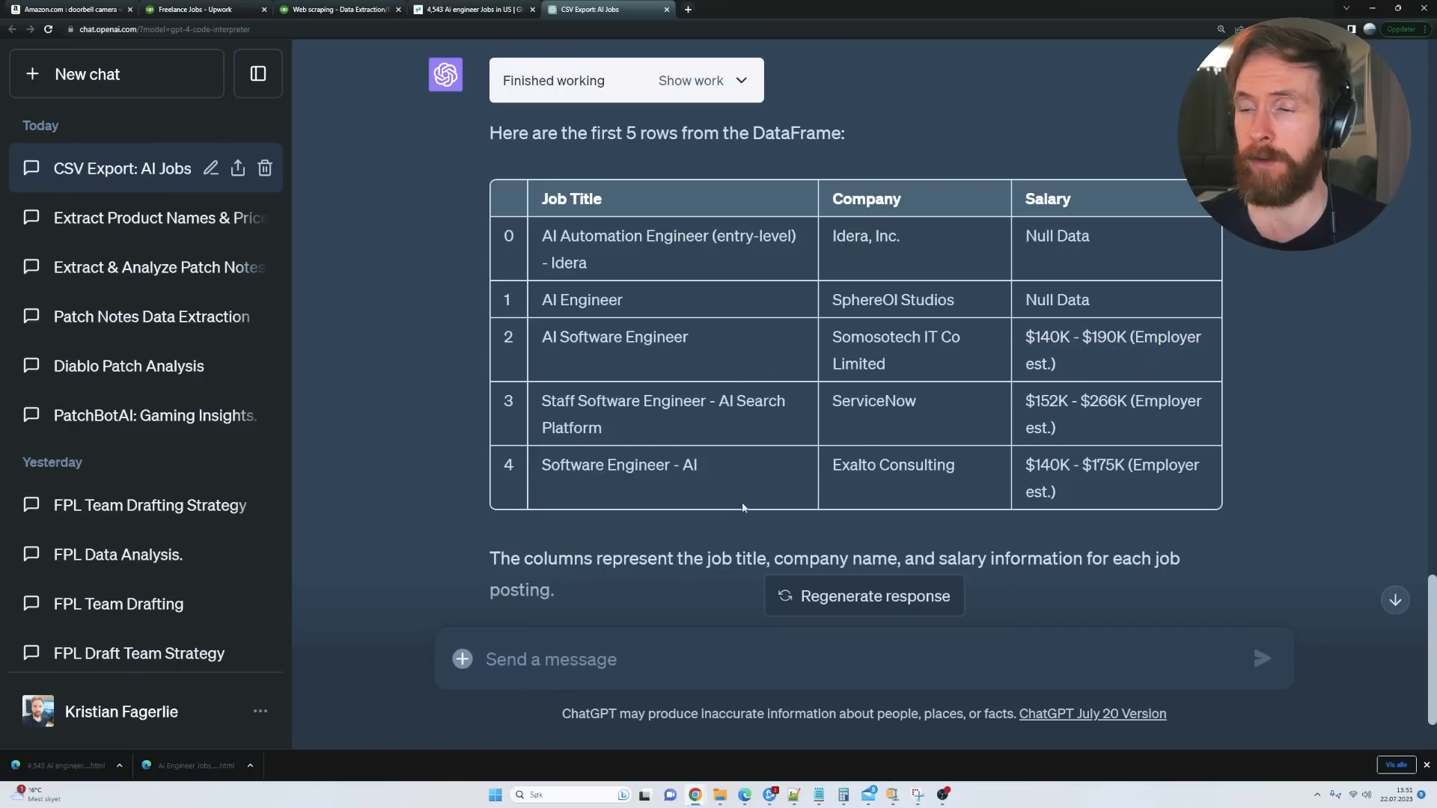
# Send the request 'Create some interesting relevant visualizations of the data:' to ChatGPT.
pyautogui.scroll(-2, 546, 569)
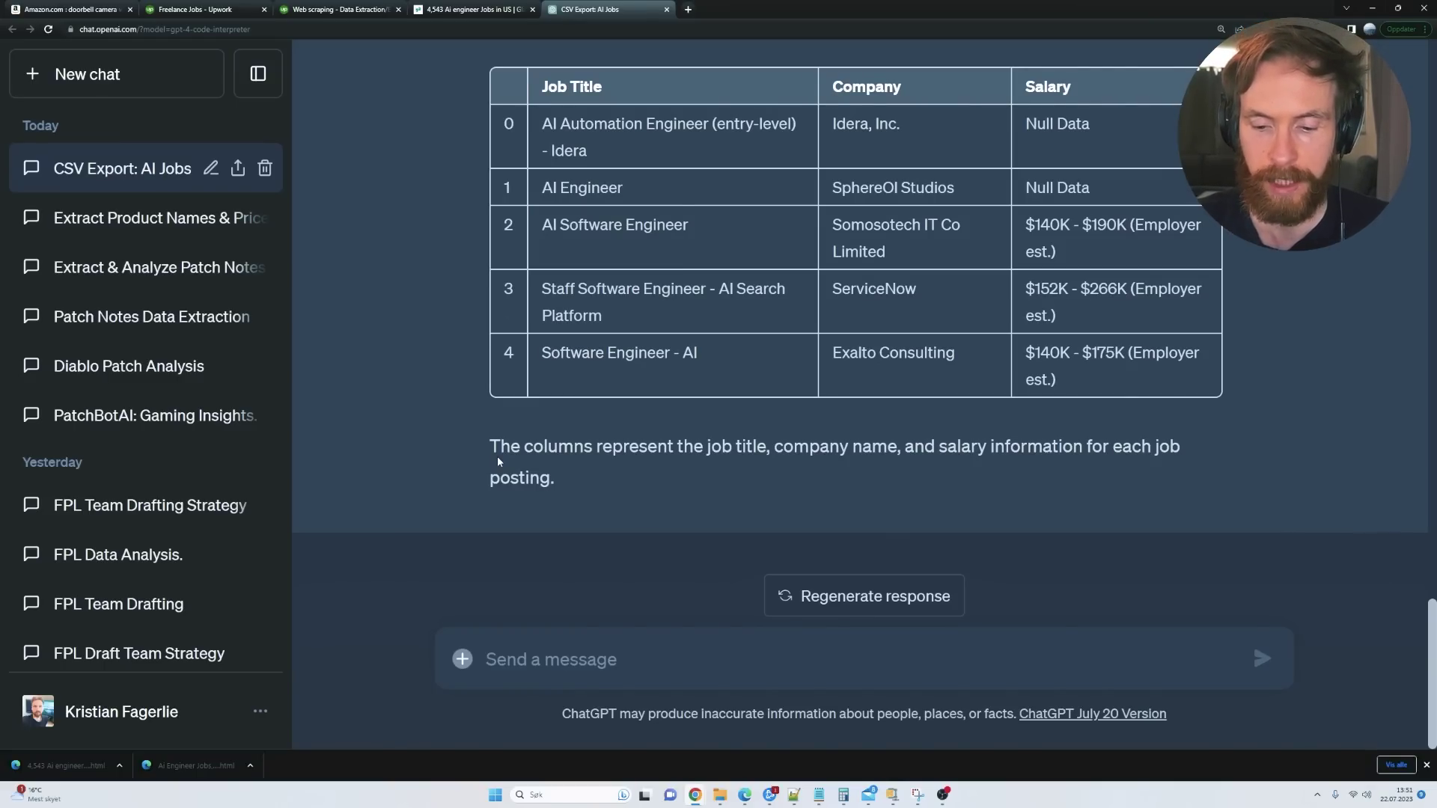
pyautogui.write('Create some interesting relevant visualizations of the data:')
pyautogui.press('Return')
pyautogui.moveTo(487, 379); pyautogui.dragTo(987, 290)
pyautogui.click(988, 297)
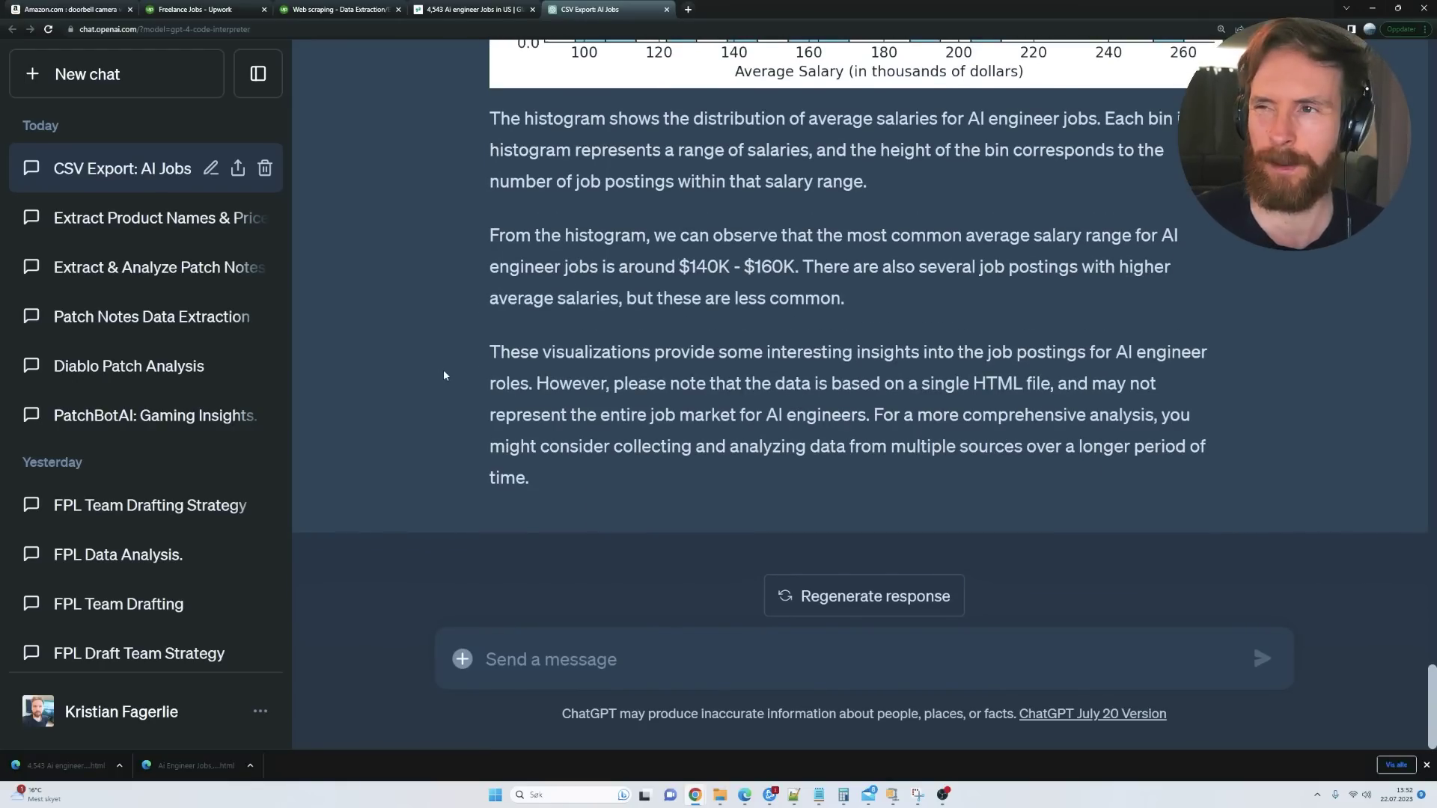
# Review the average-salary histogram and its explanation, then go to the 'Extract Product Names & Prices' chat.
pyautogui.scroll(6, 428, 371)
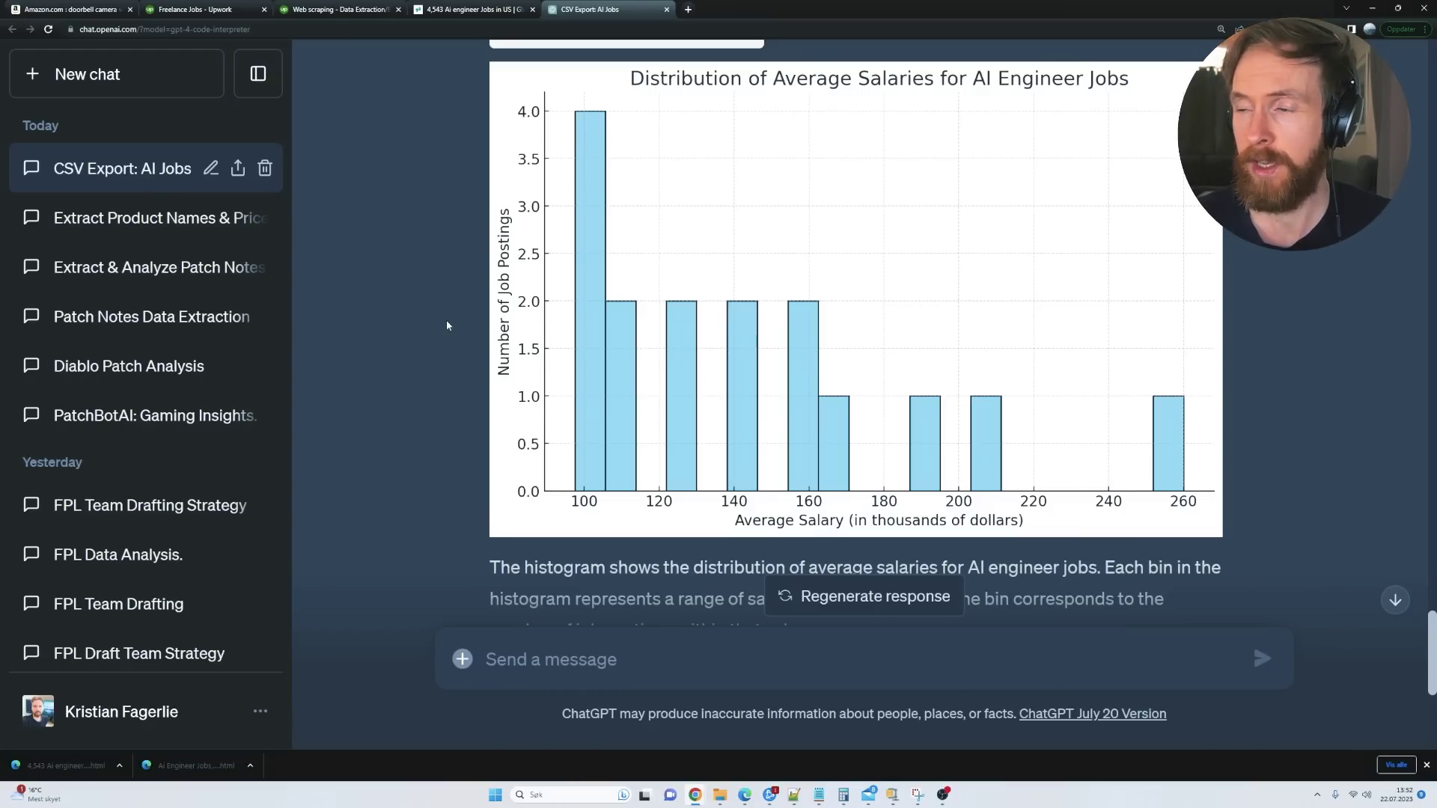
pyautogui.scroll(-2, 447, 325)
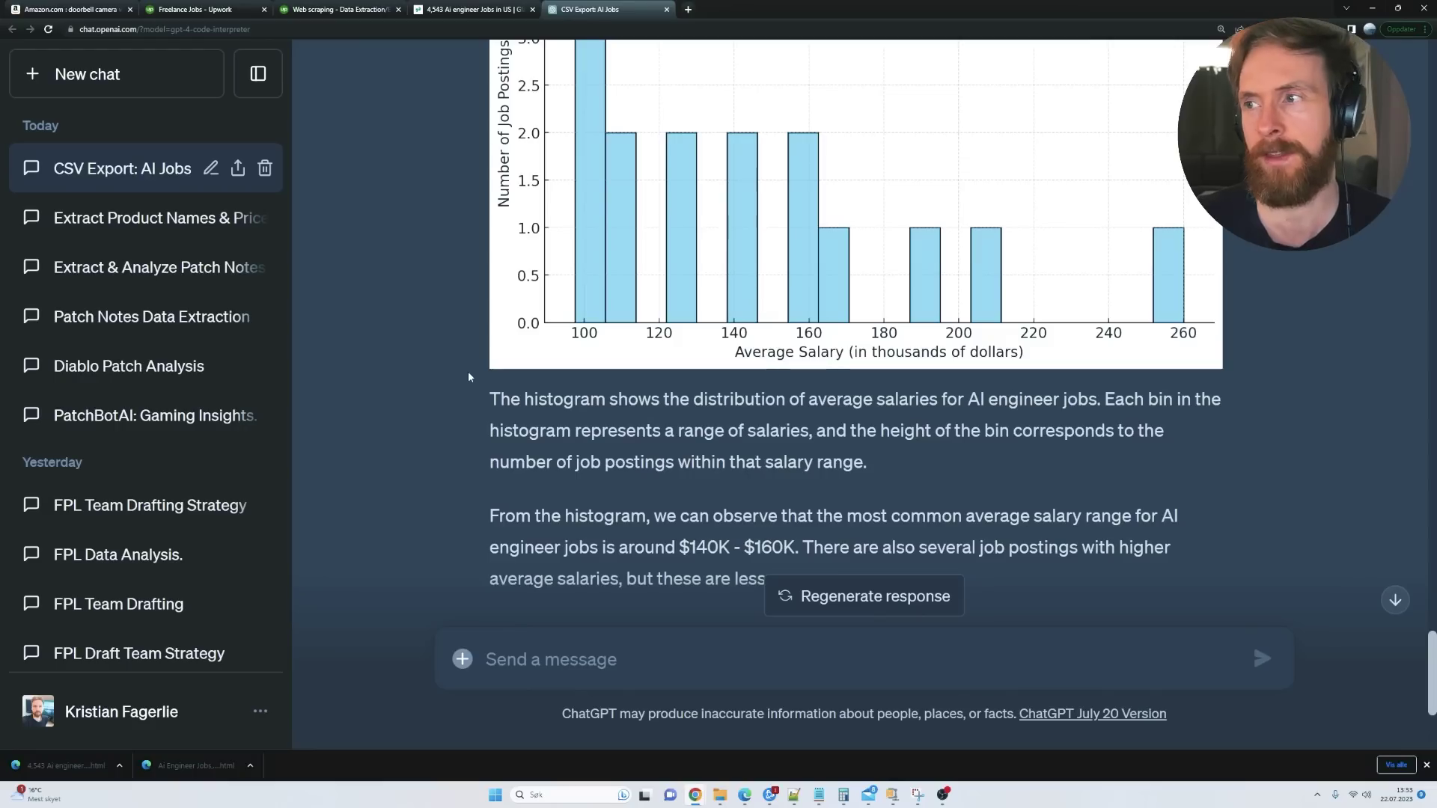
pyautogui.click(154, 218)
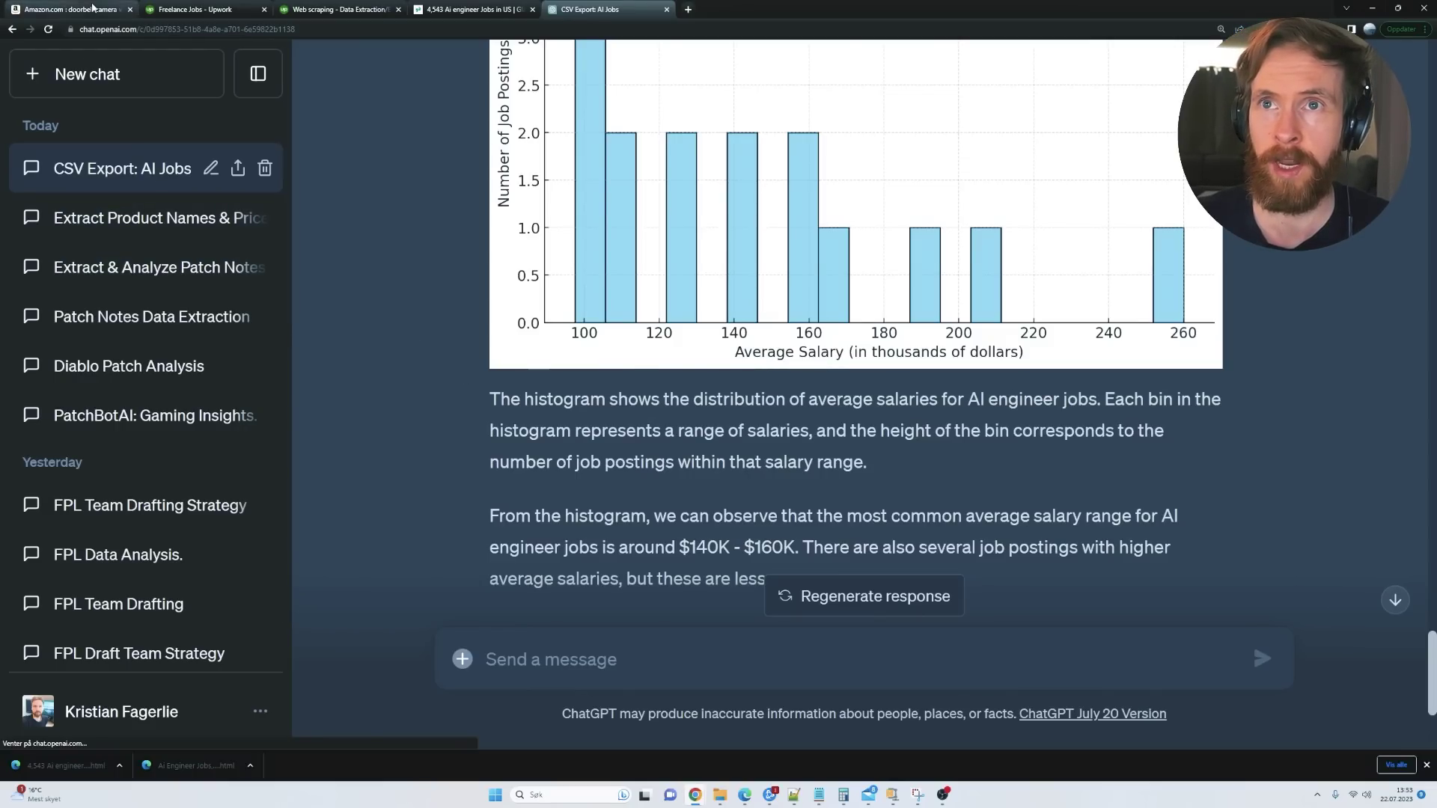
# Close DevTools on the Amazon doorbell results, then return to the 'Extract Product Names & Prices' chat.
pyautogui.click(71, 9)
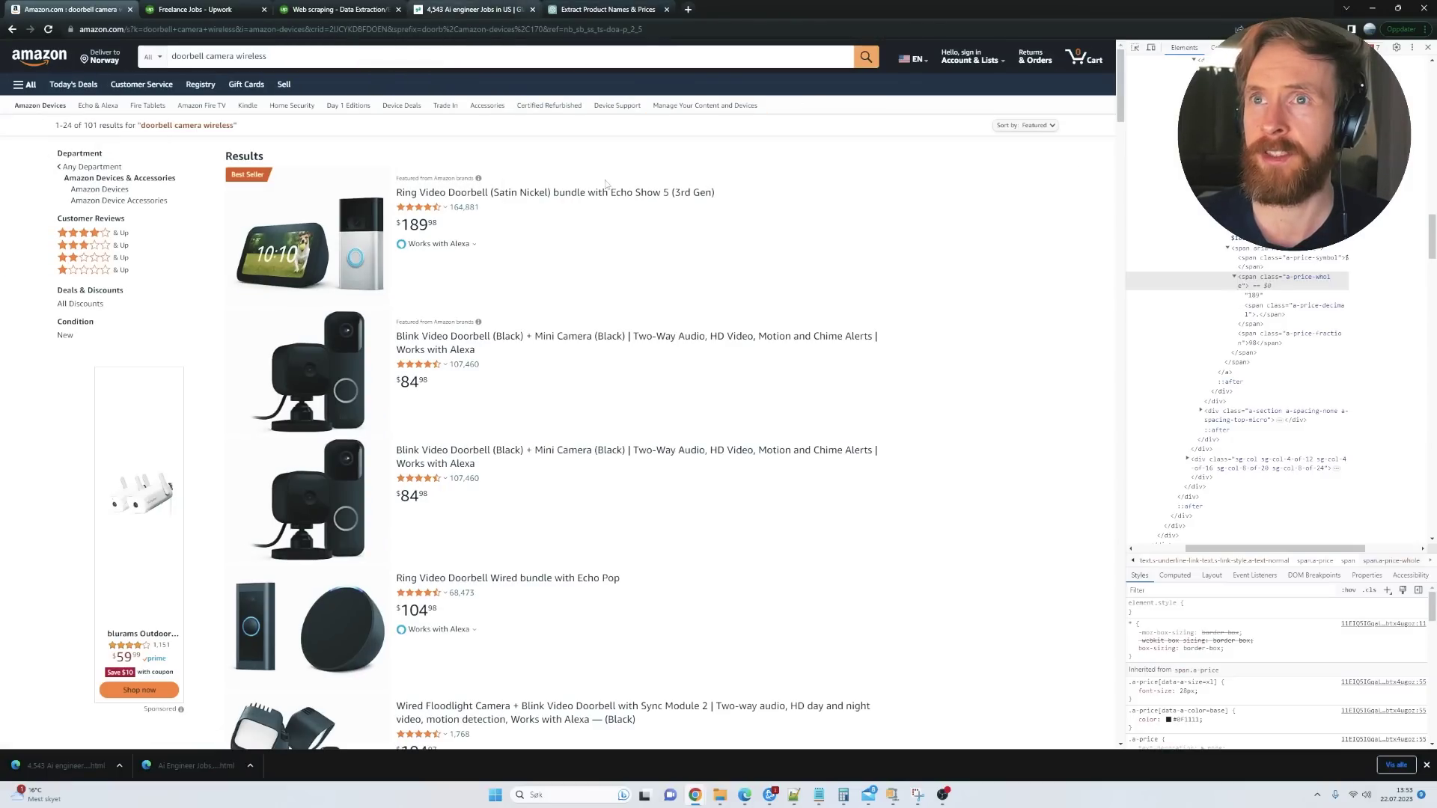
pyautogui.click(1428, 48)
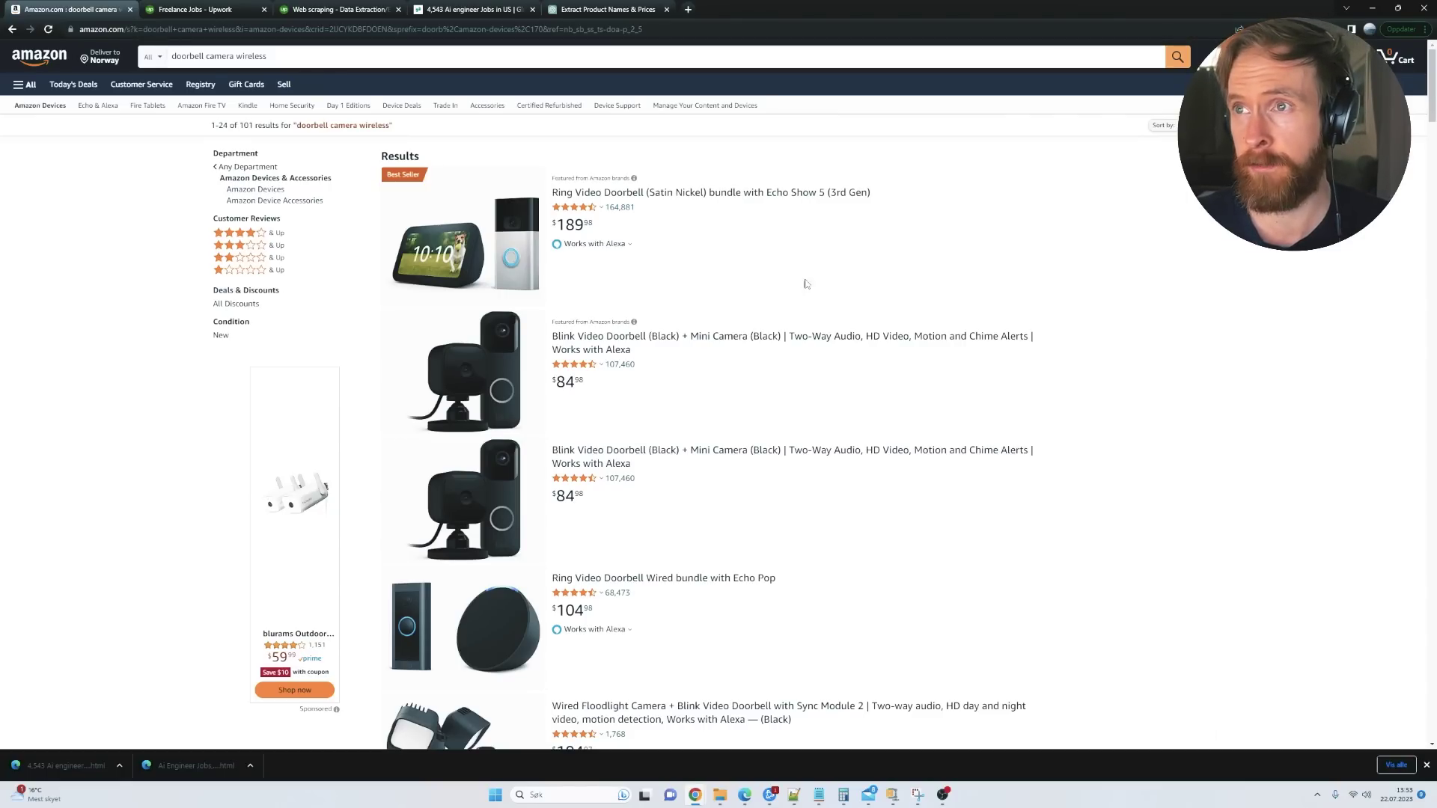
pyautogui.click(606, 9)
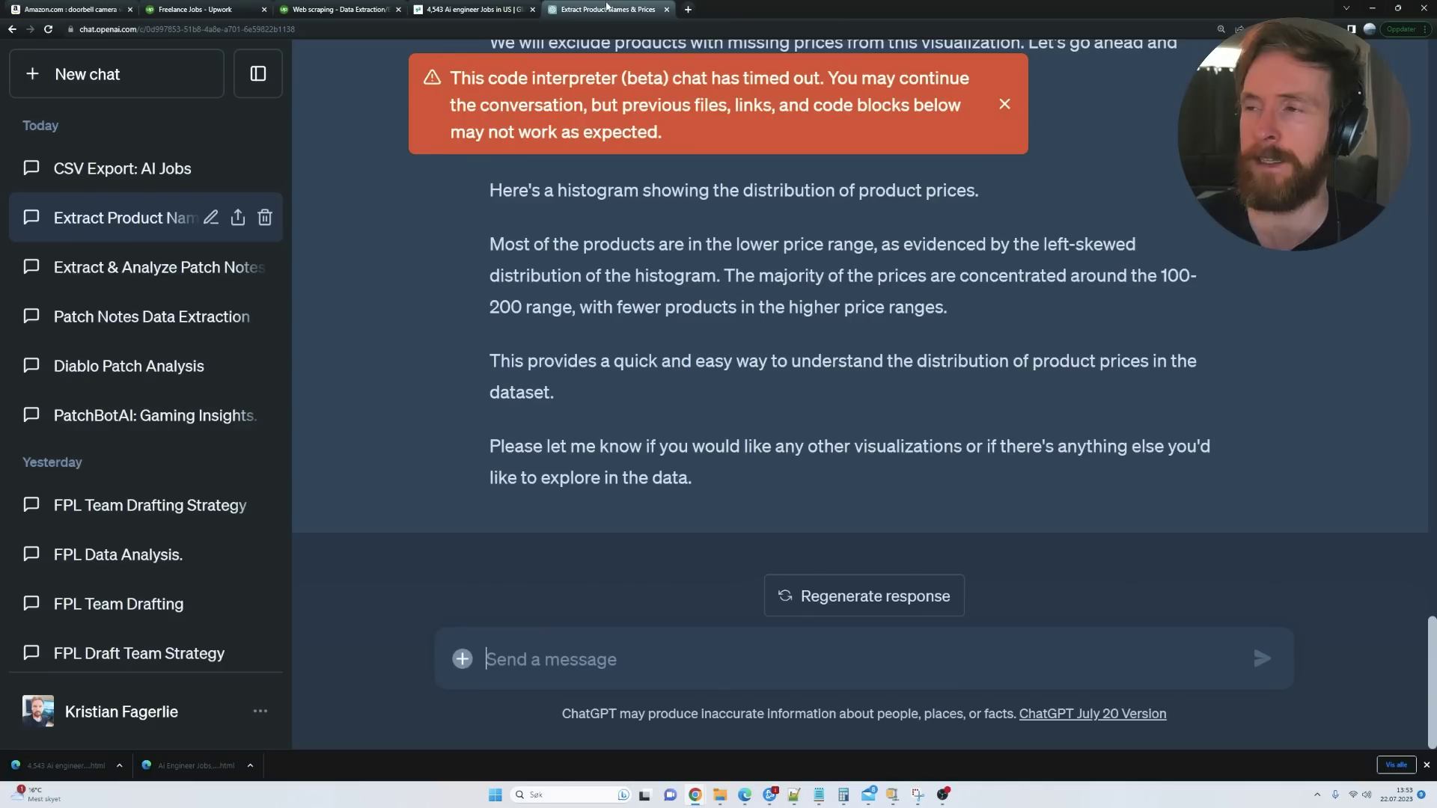
pyautogui.scroll(10, 1433, 295)
pyautogui.scroll(10, 1432, 295)
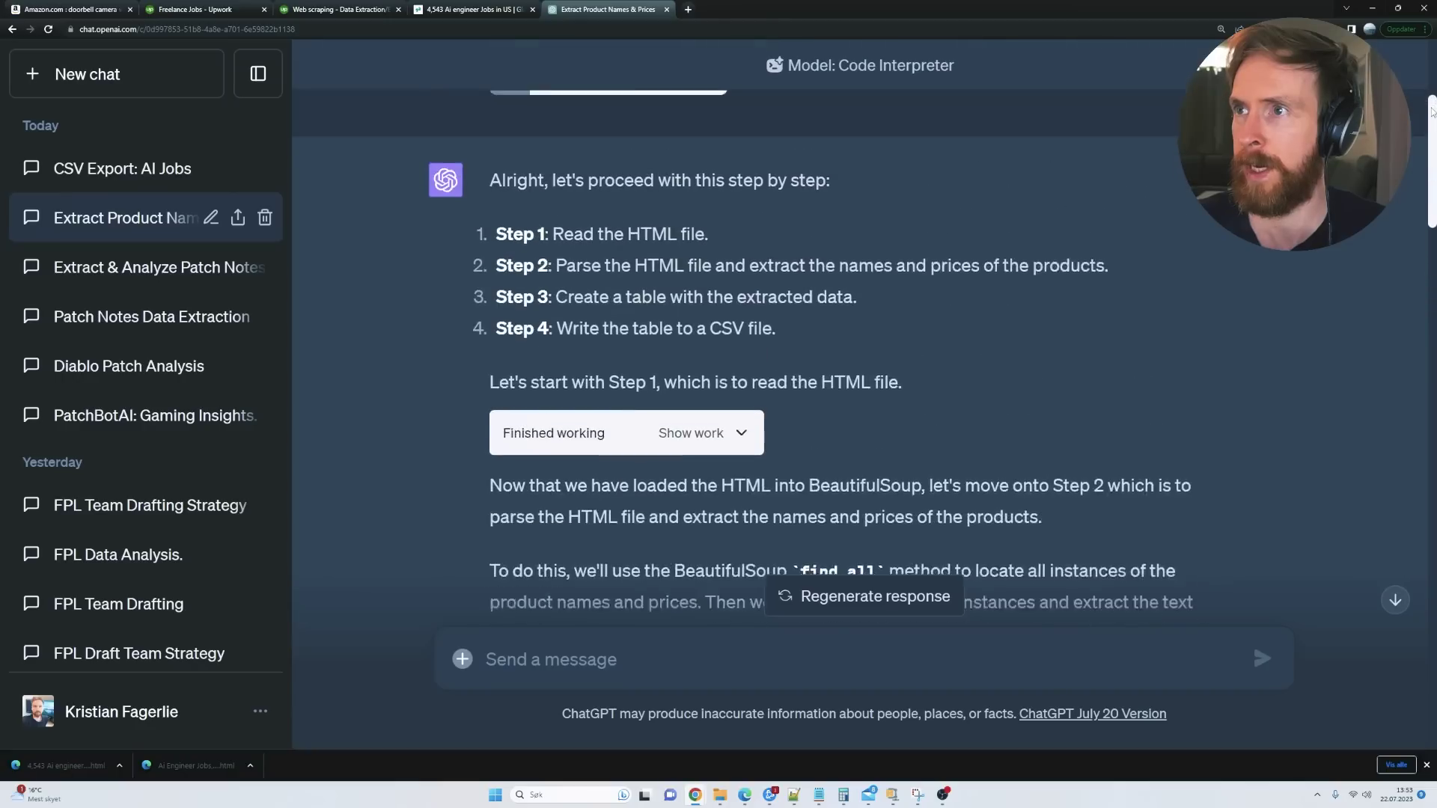
pyautogui.moveTo(604, 158); pyautogui.dragTo(1032, 165)
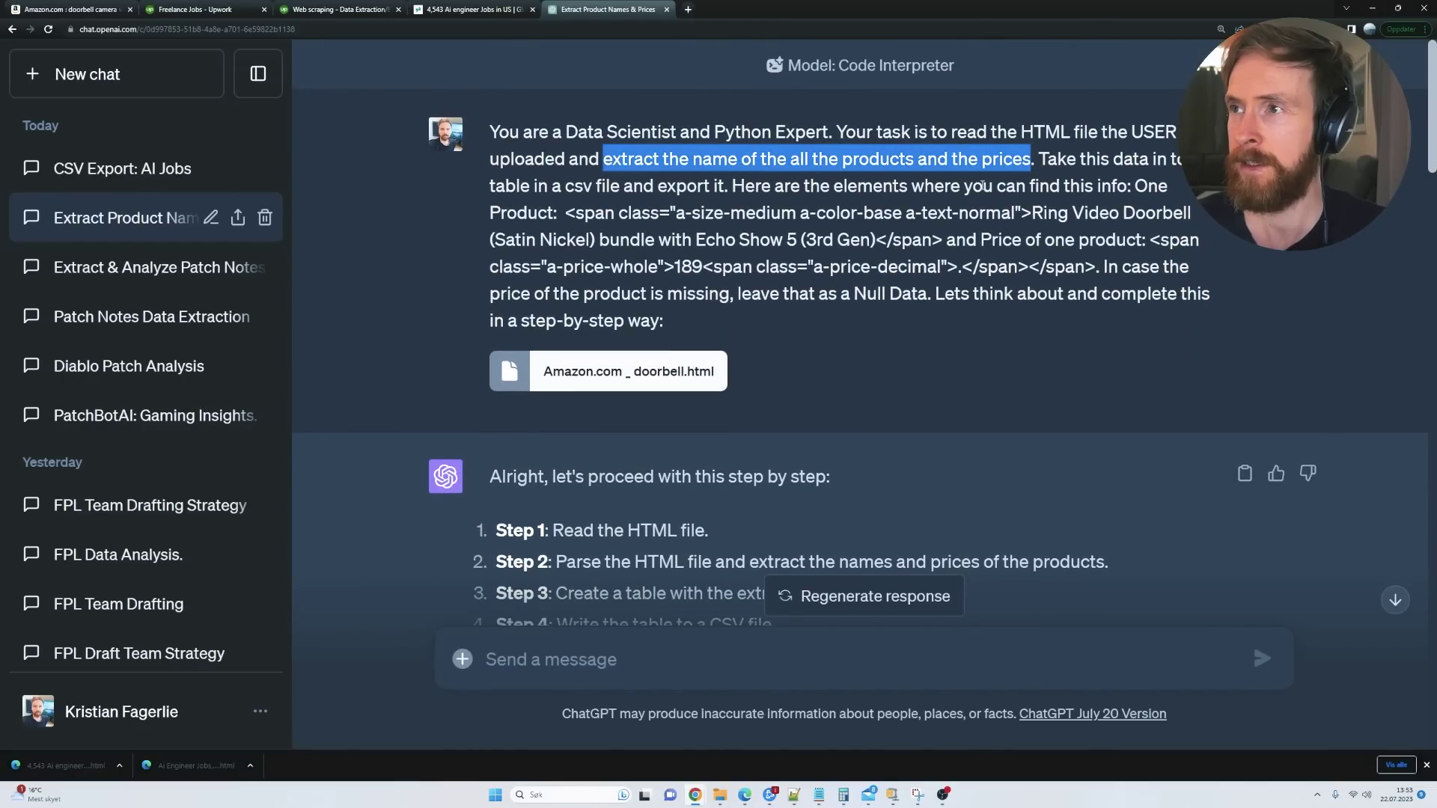
pyautogui.moveTo(566, 212); pyautogui.dragTo(1033, 213)
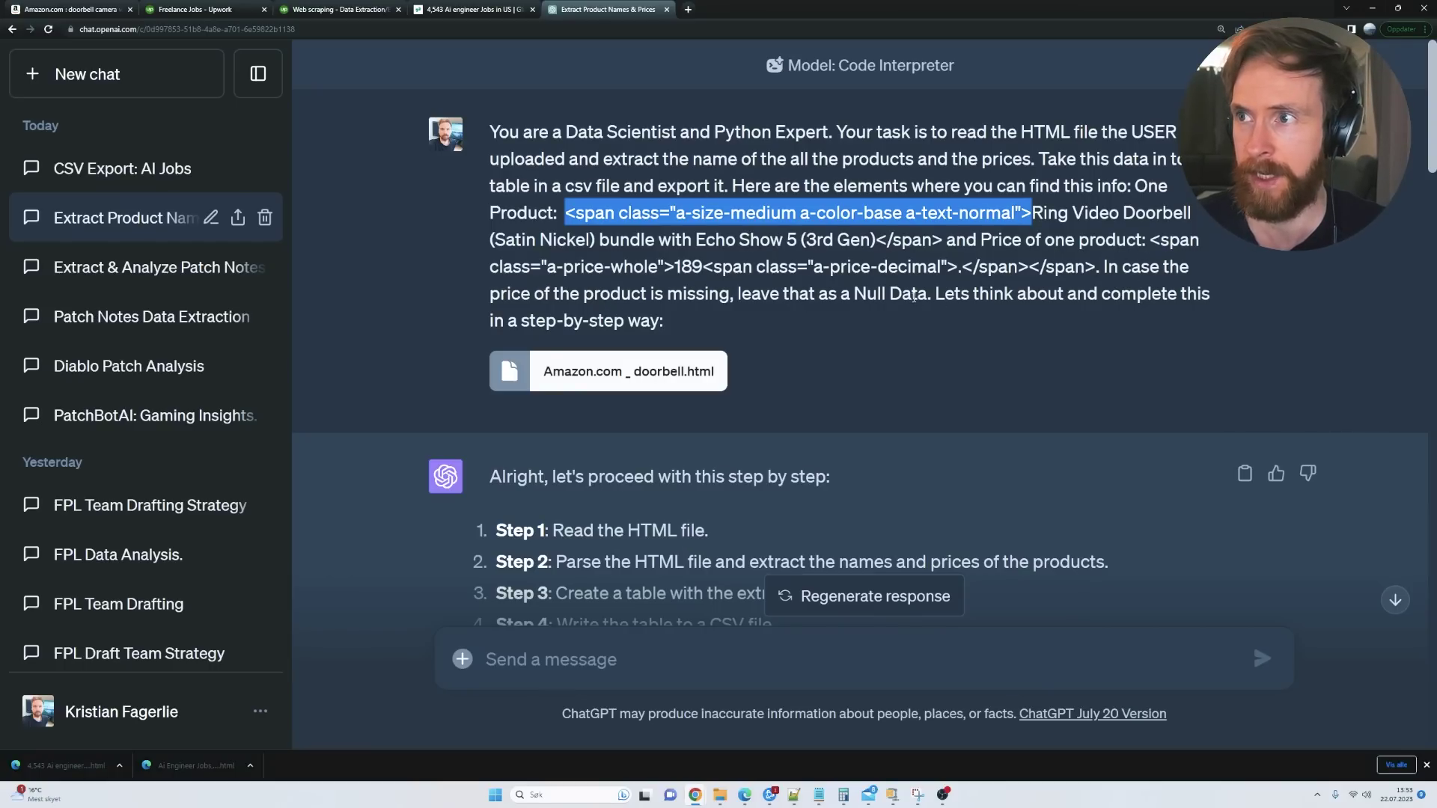
pyautogui.scroll(-20, 859, 386)
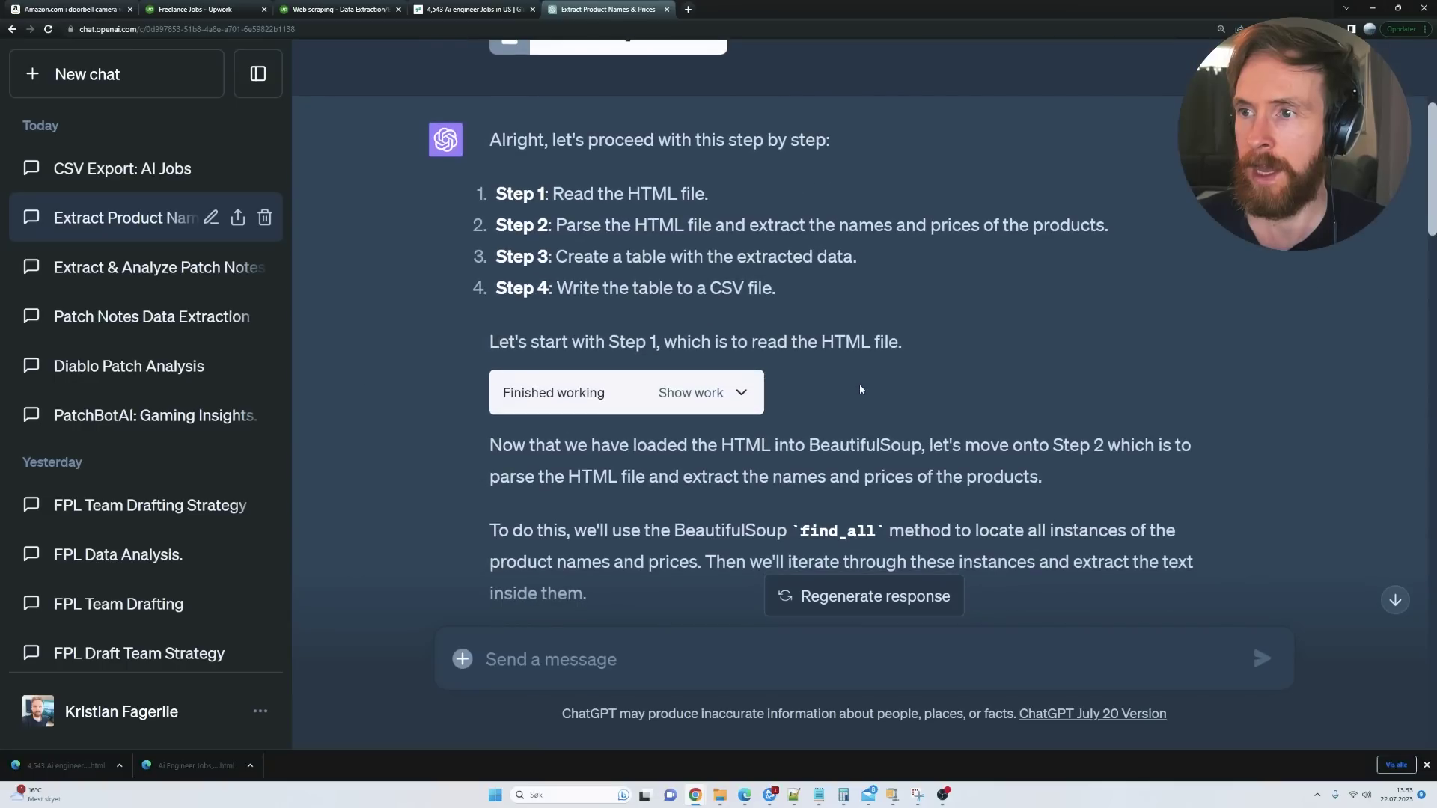
pyautogui.scroll(-15, 860, 386)
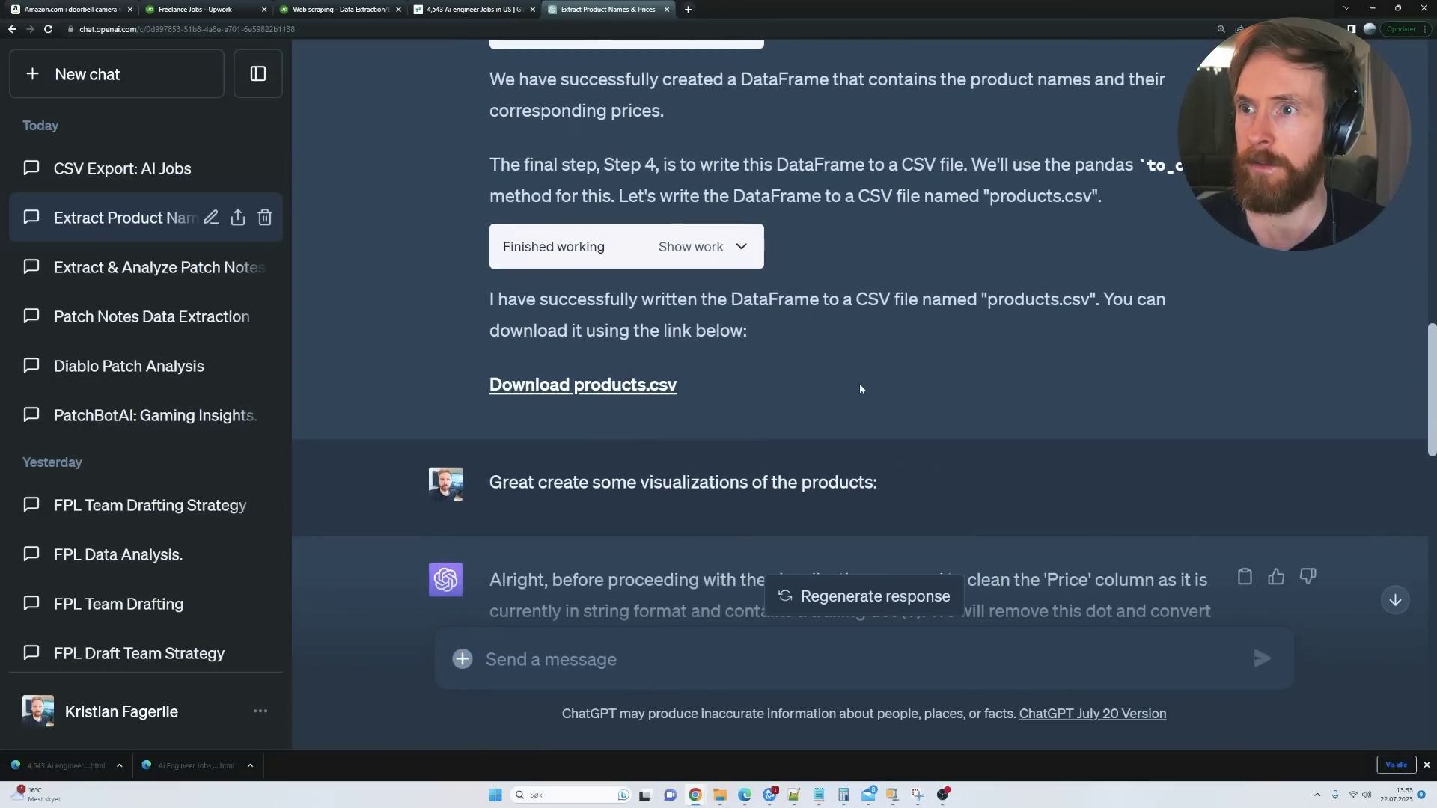
pyautogui.scroll(-9, 859, 384)
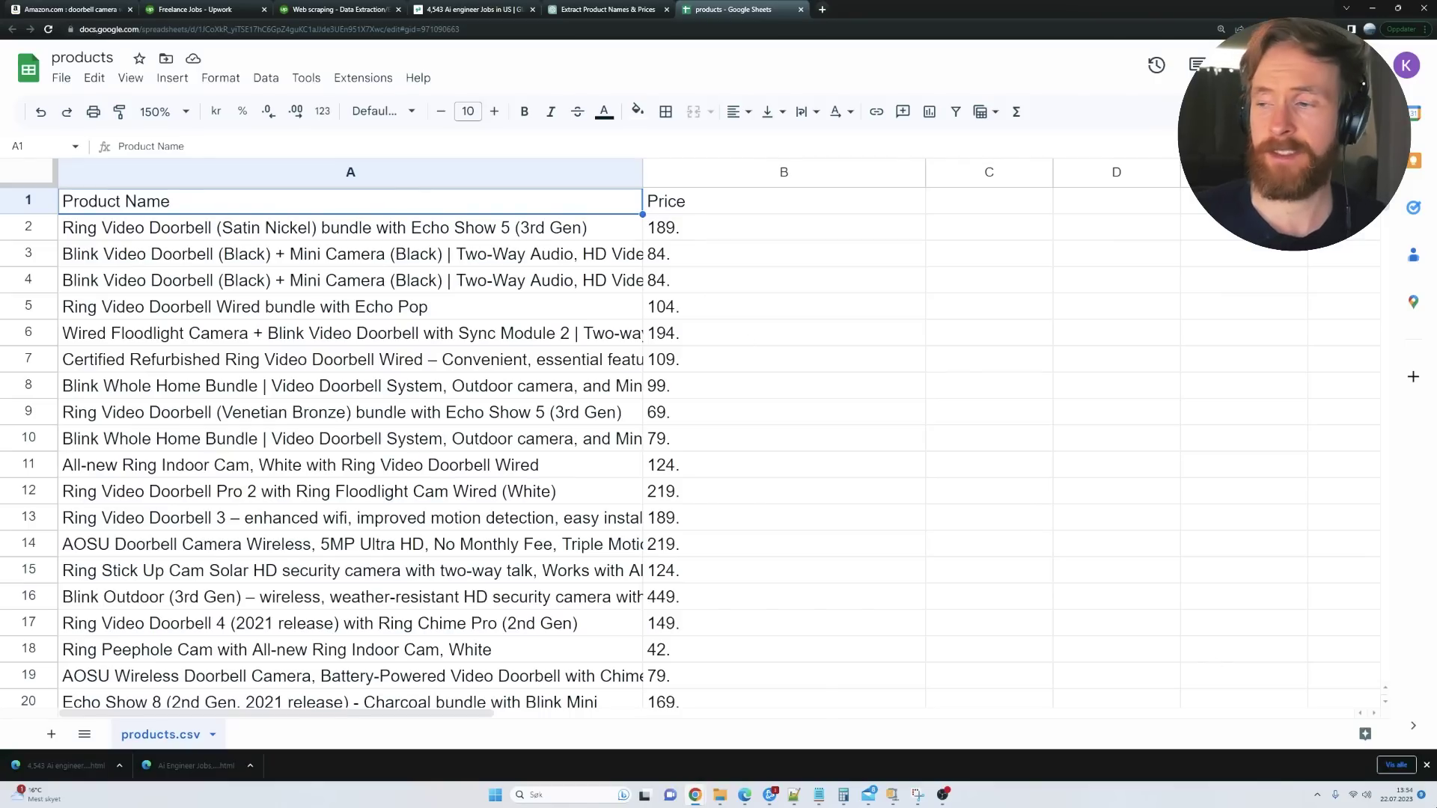
# Check the products.csv Product Name and Price rows against the Amazon doorbell search results.
pyautogui.click(1426, 766)
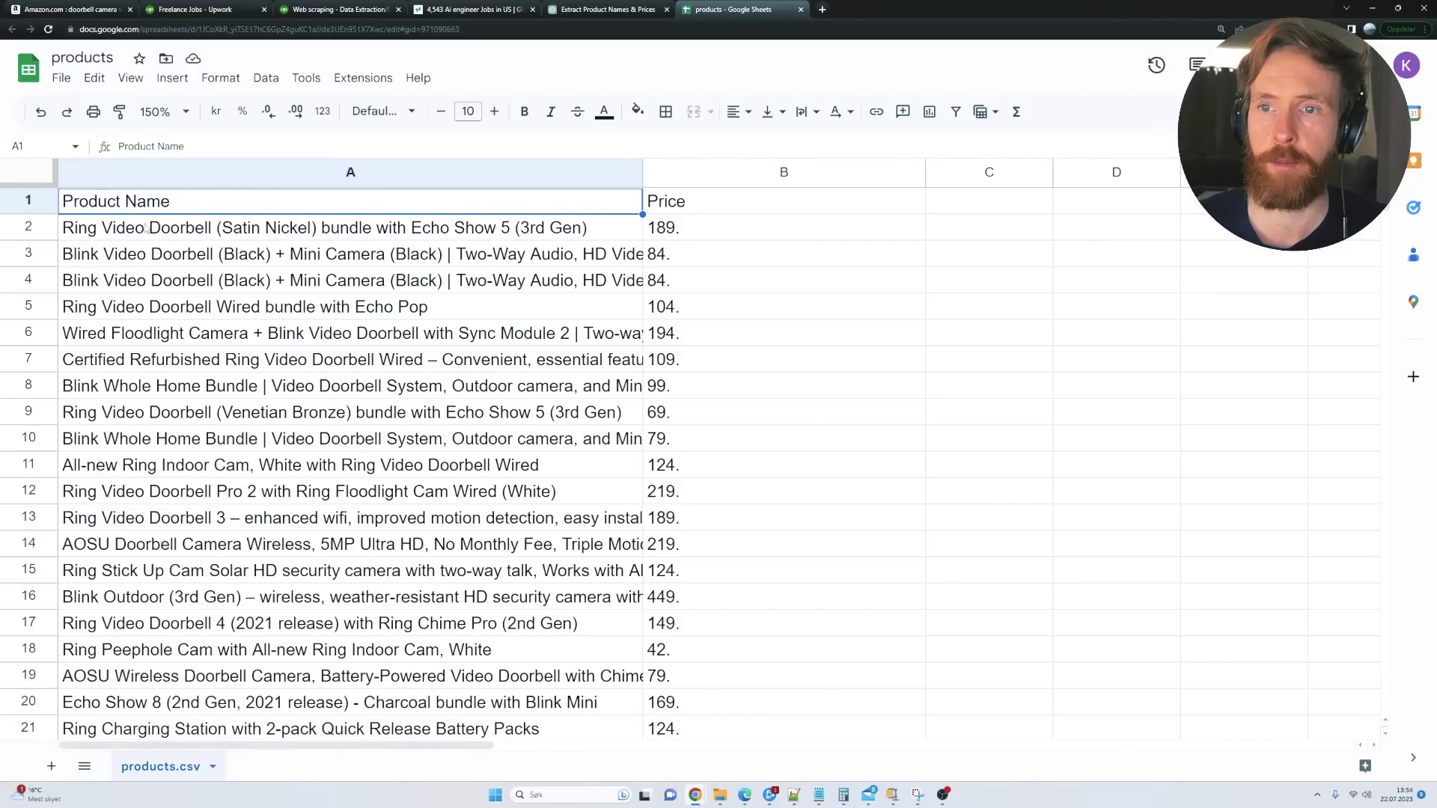
pyautogui.click(696, 204)
pyautogui.scroll(-5, 524, 413)
pyautogui.scroll(1, 506, 405)
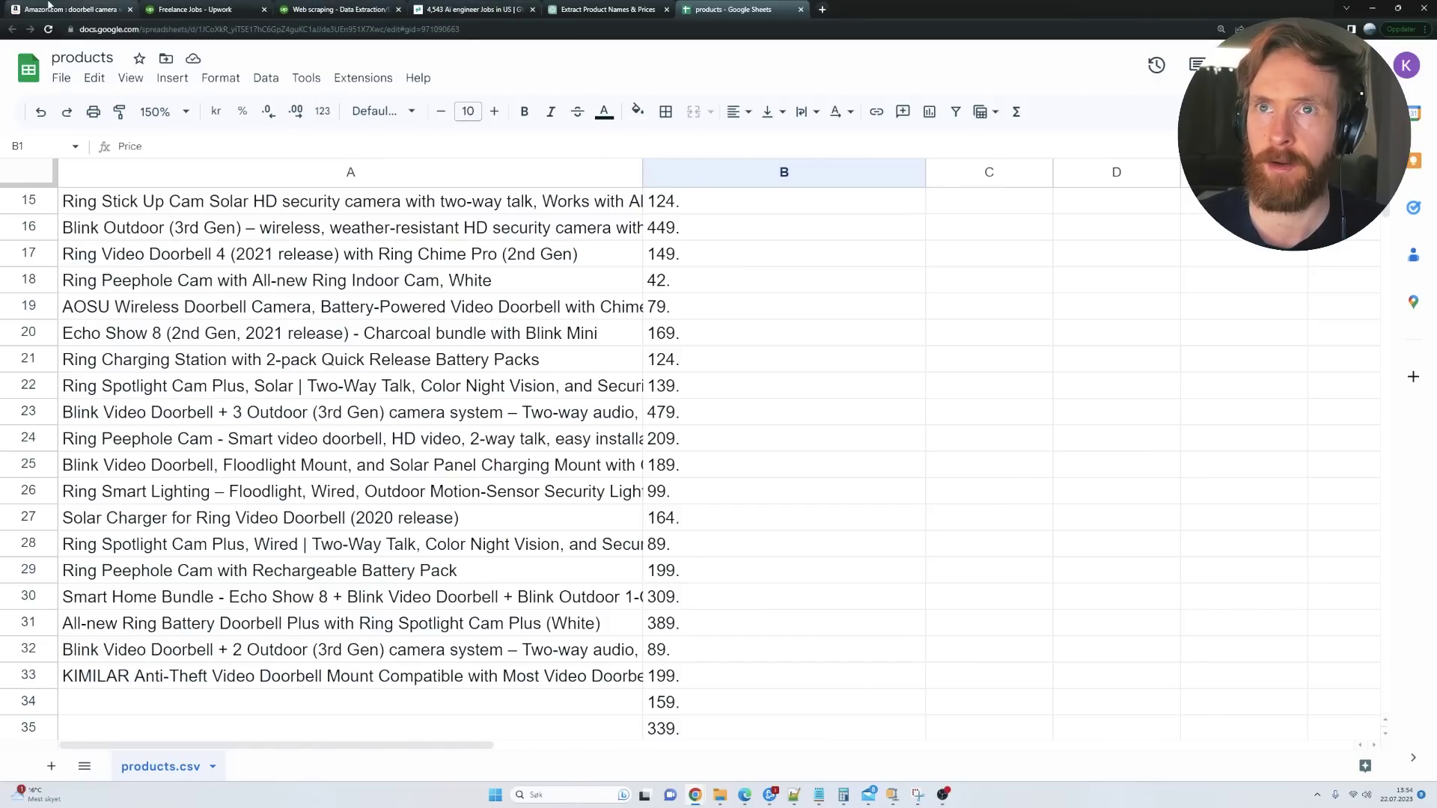
pyautogui.click(71, 9)
pyautogui.click(729, 9)
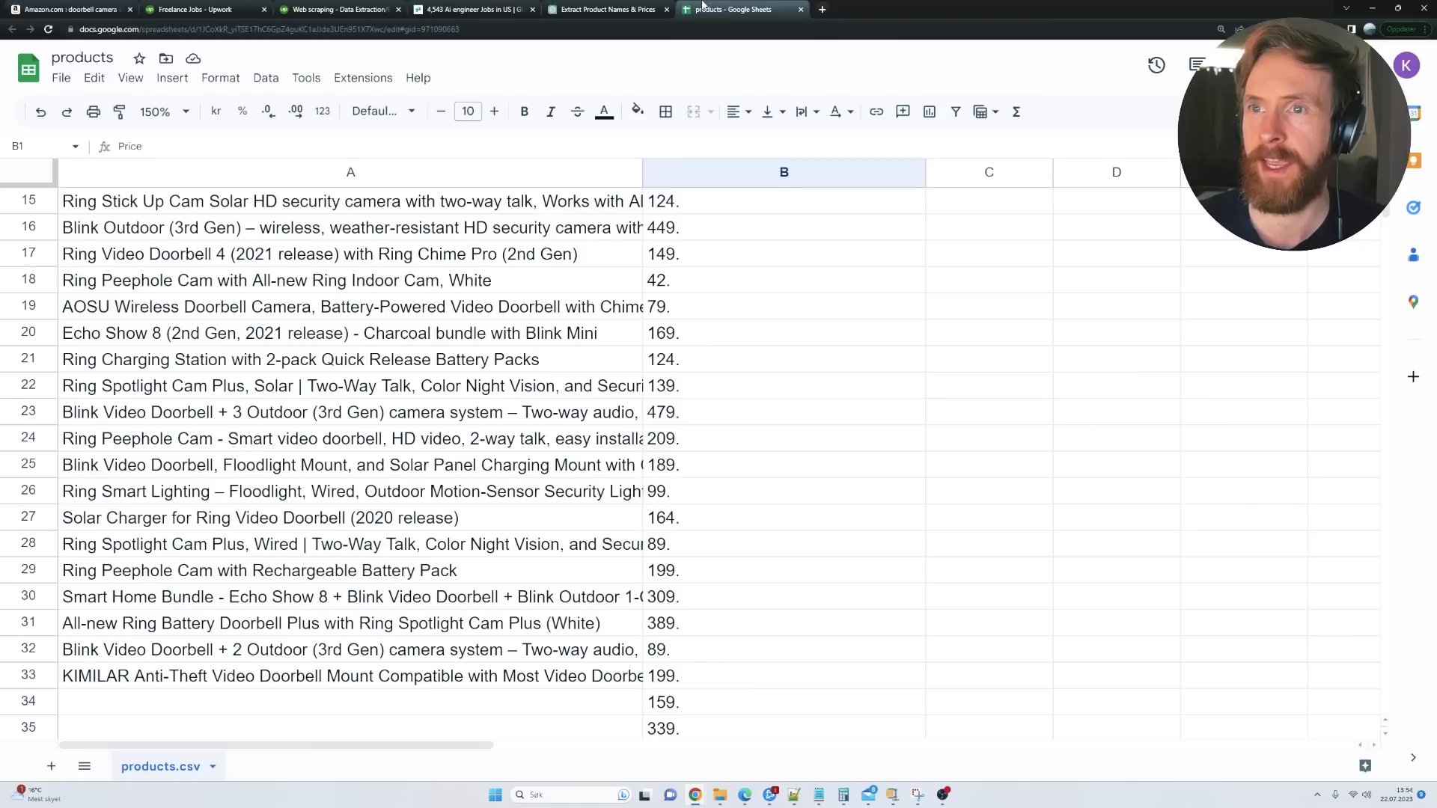